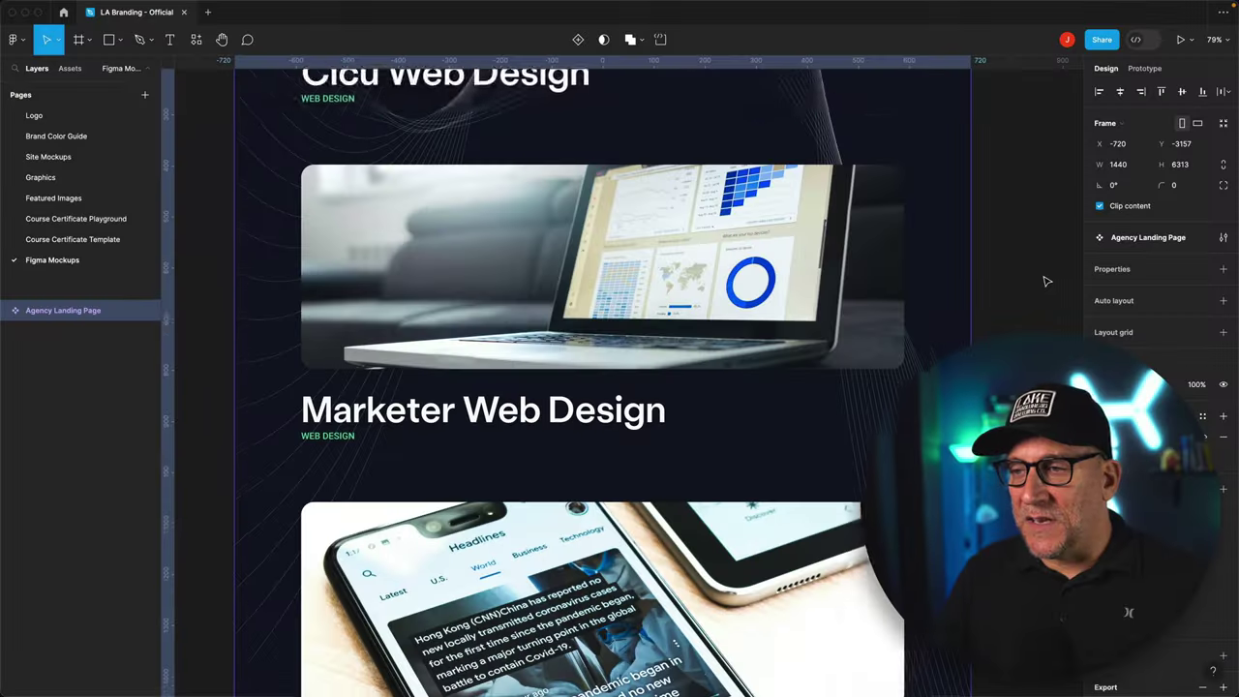
Scroll down the Figma Agency Landing Page frame to review the blog cards, contact section and footer
{"action": "scroll", "coordinate": [1044, 280], "scroll_direction": "down", "scroll_amount": 5}
{"action": "scroll", "coordinate": [1044, 280], "scroll_direction": "down", "scroll_amount": 5}
{"action": "scroll", "coordinate": [1044, 281], "scroll_direction": "down", "scroll_amount": 3}
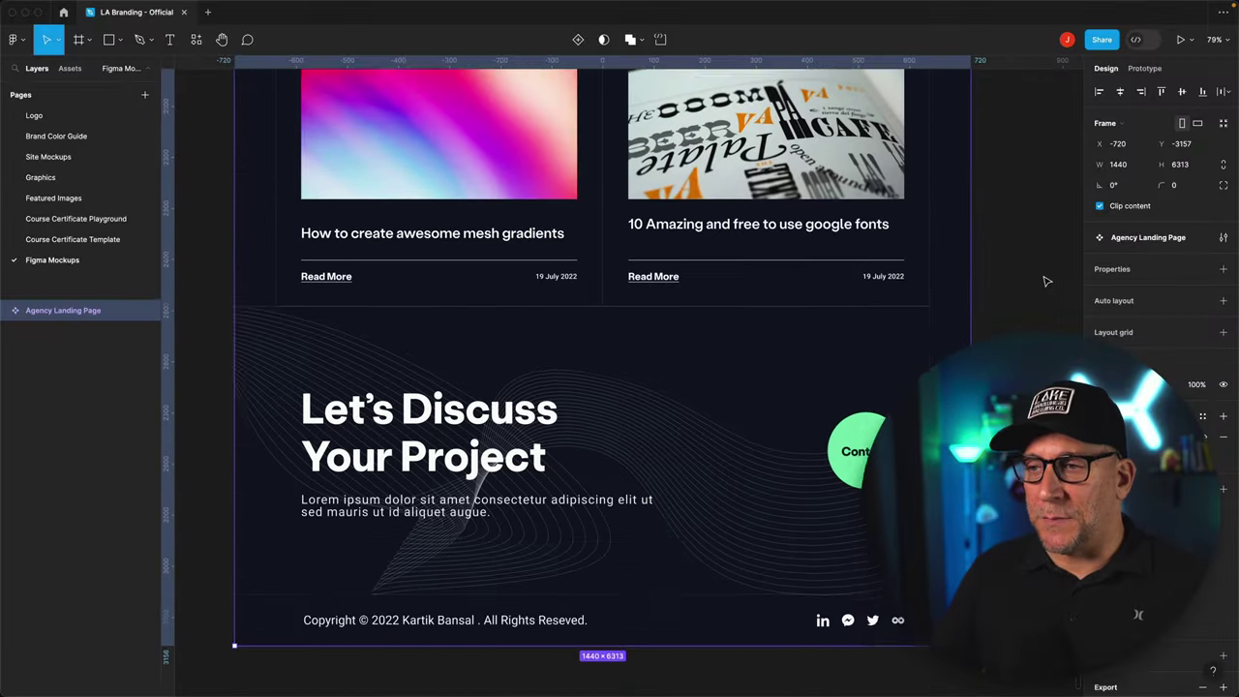
{"action": "scroll", "coordinate": [1044, 281], "scroll_direction": "down", "scroll_amount": 1}
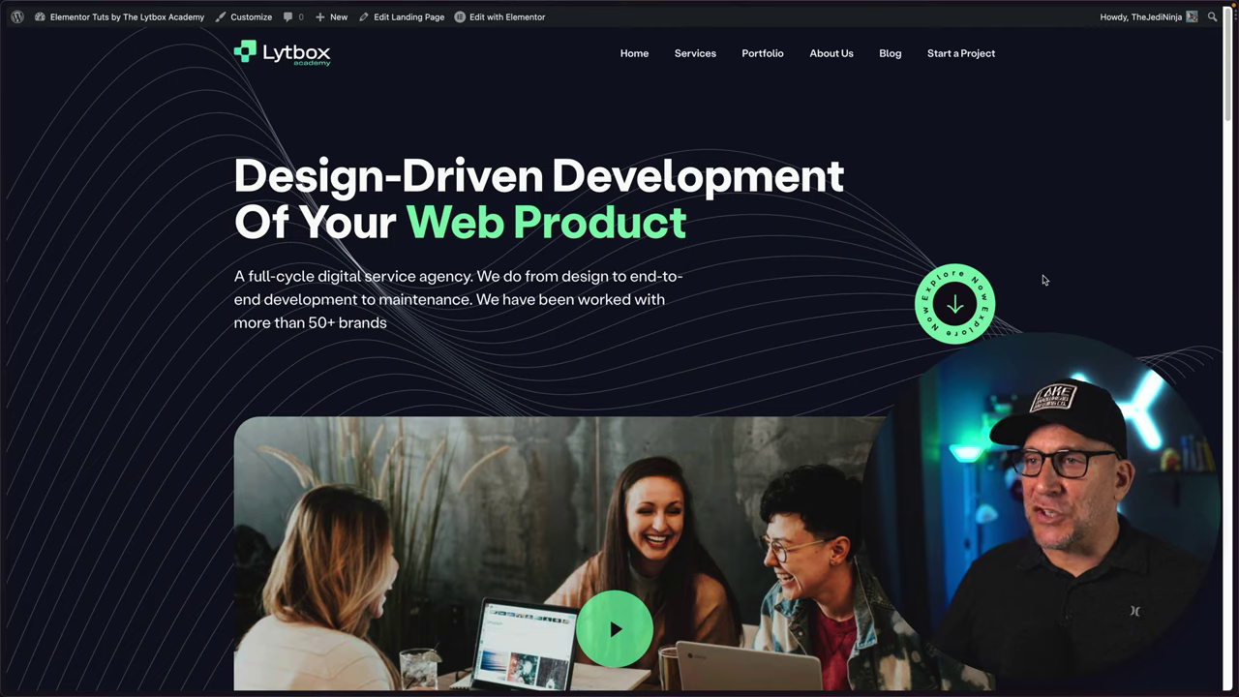
{"action": "scroll", "coordinate": [1044, 280], "scroll_direction": "down", "scroll_amount": 1}
{"action": "scroll", "coordinate": [1035, 281], "scroll_direction": "down", "scroll_amount": 2}
{"action": "scroll", "coordinate": [1016, 284], "scroll_direction": "down", "scroll_amount": 2}
{"action": "scroll", "coordinate": [992, 290], "scroll_direction": "down", "scroll_amount": 3}
{"action": "scroll", "coordinate": [992, 290], "scroll_direction": "down", "scroll_amount": 2}
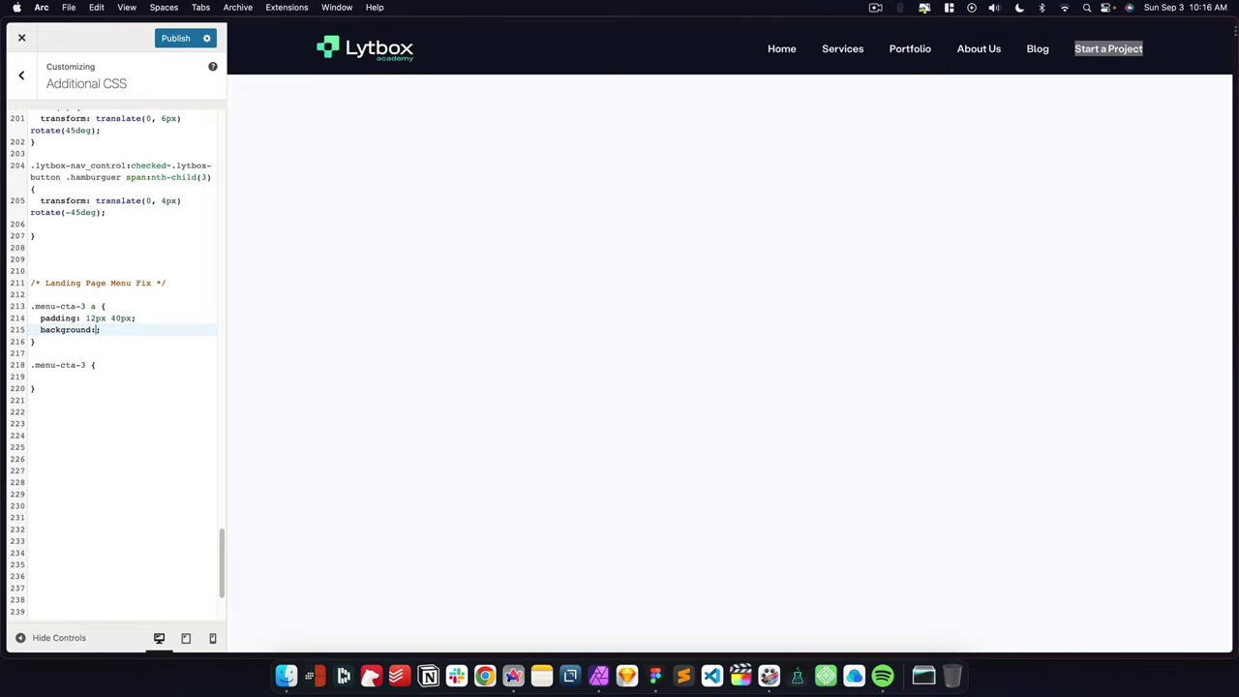
Inspect the Start a Project link and add margin and border-radius rules for .menu-cta-3 in Additional CSS
{"action": "right_click", "coordinate": [1132, 47]}
{"action": "left_click", "coordinate": [987, 246]}
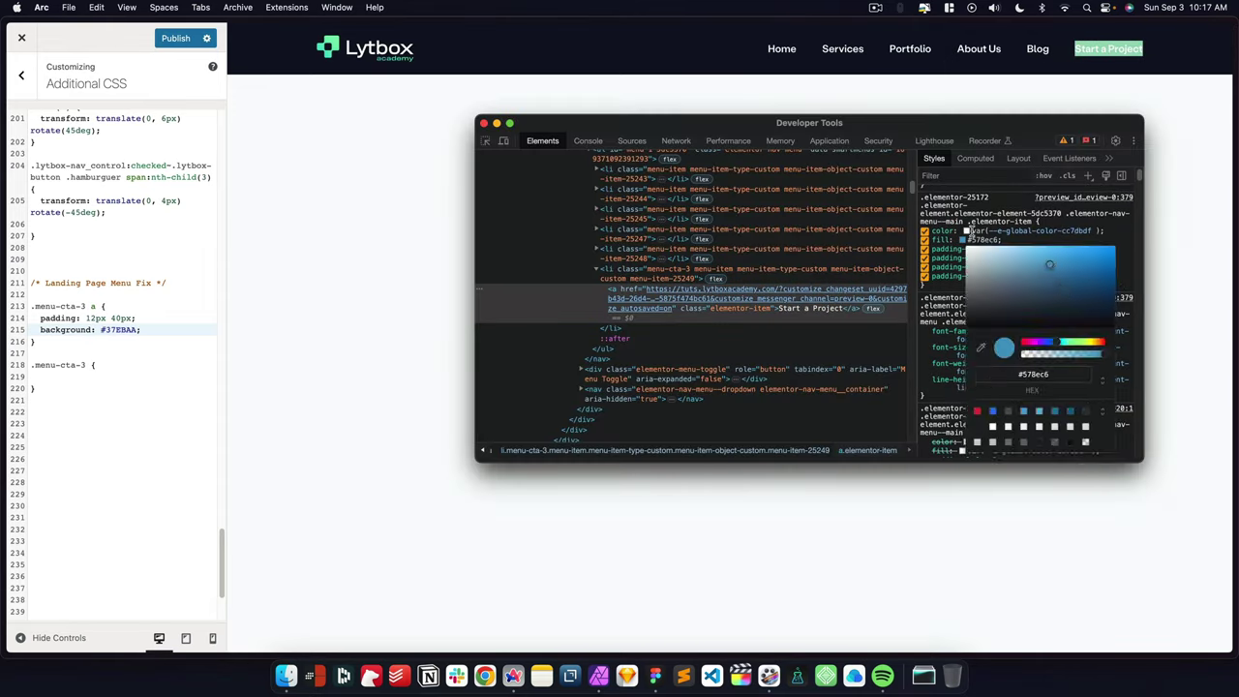
{"action": "scroll", "coordinate": [968, 323], "scroll_direction": "down", "scroll_amount": 2}
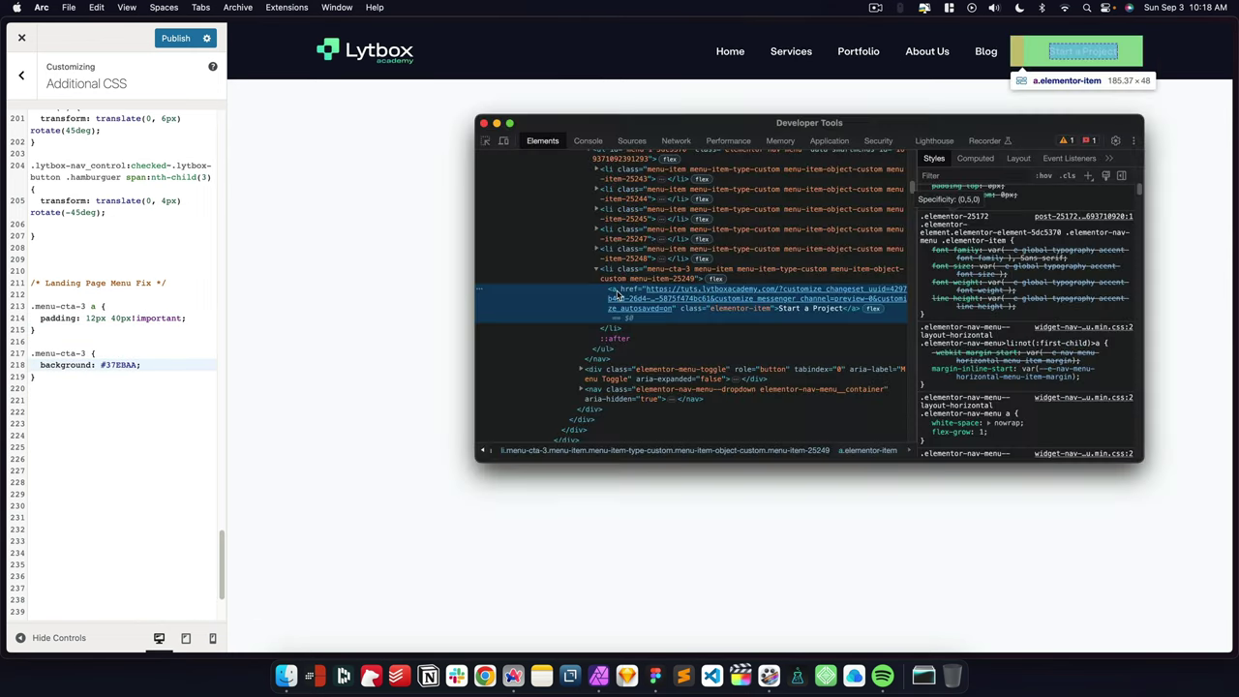
{"action": "left_click", "coordinate": [189, 317]}
{"action": "key", "text": "Return"}
{"action": "type", "text": "margin: 0px!important;"}
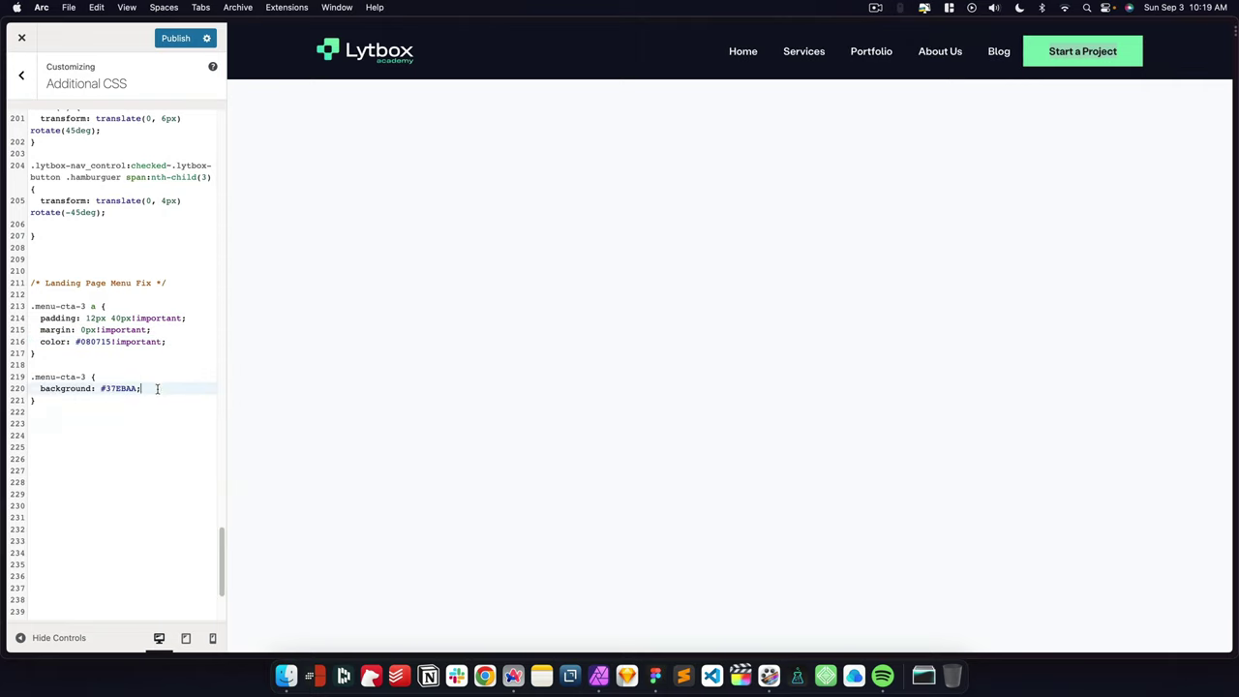
{"action": "key", "text": "Return"}
{"action": "type", "text": "border-radius:"}
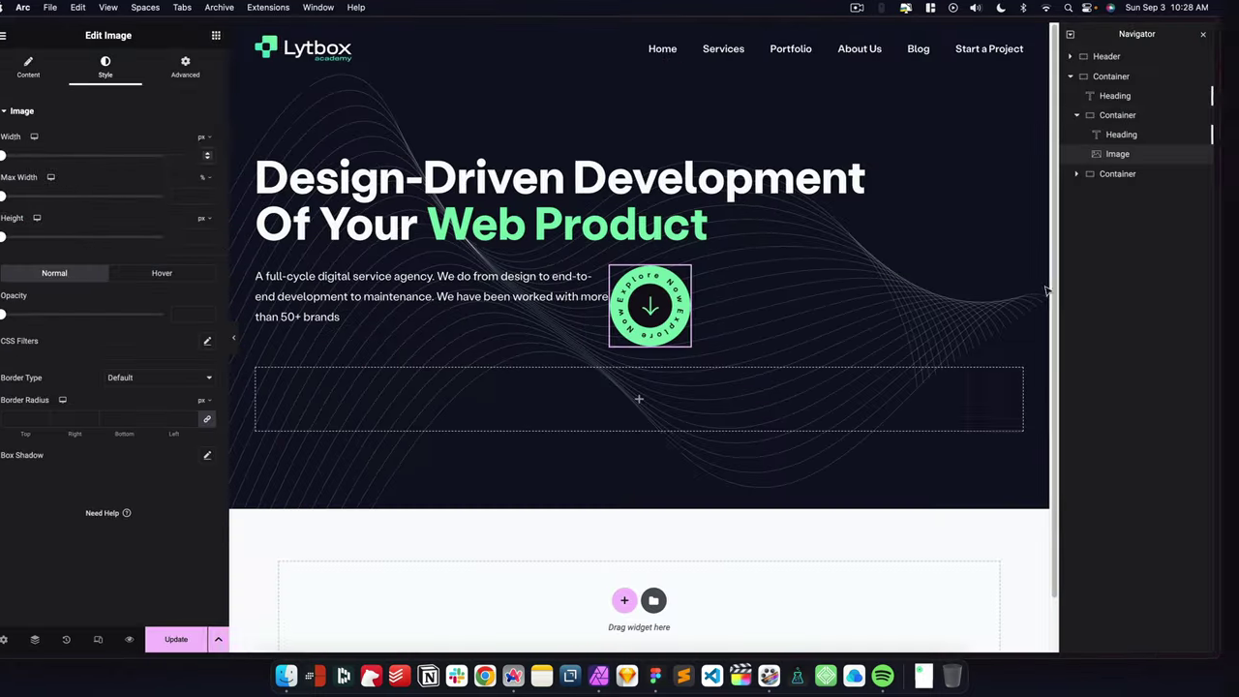
Align the Explore Now stamp to the right side of the hero
{"action": "left_click", "coordinate": [145, 372]}
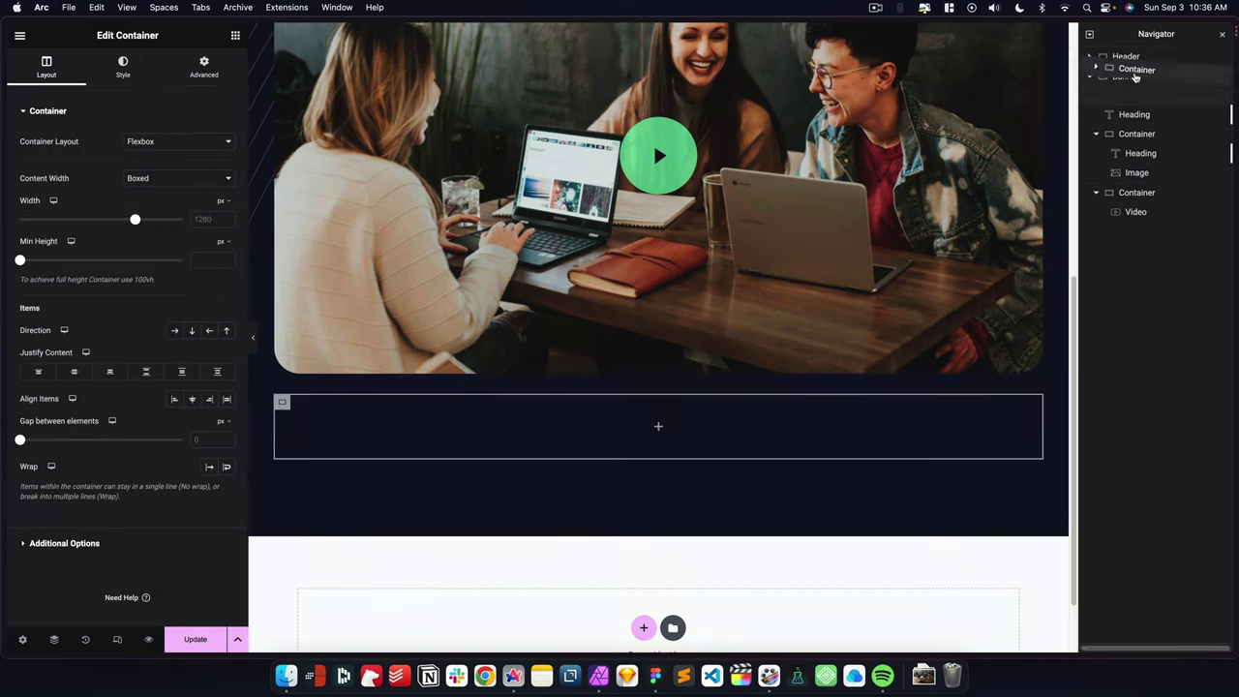
Reorder the Stats container, enlarge the 250+ icon, inspect its svg, and add CSS class 'icon-b0x-svg-'
{"action": "left_click_drag", "start_coordinate": [1135, 76], "coordinate": [1156, 419]}
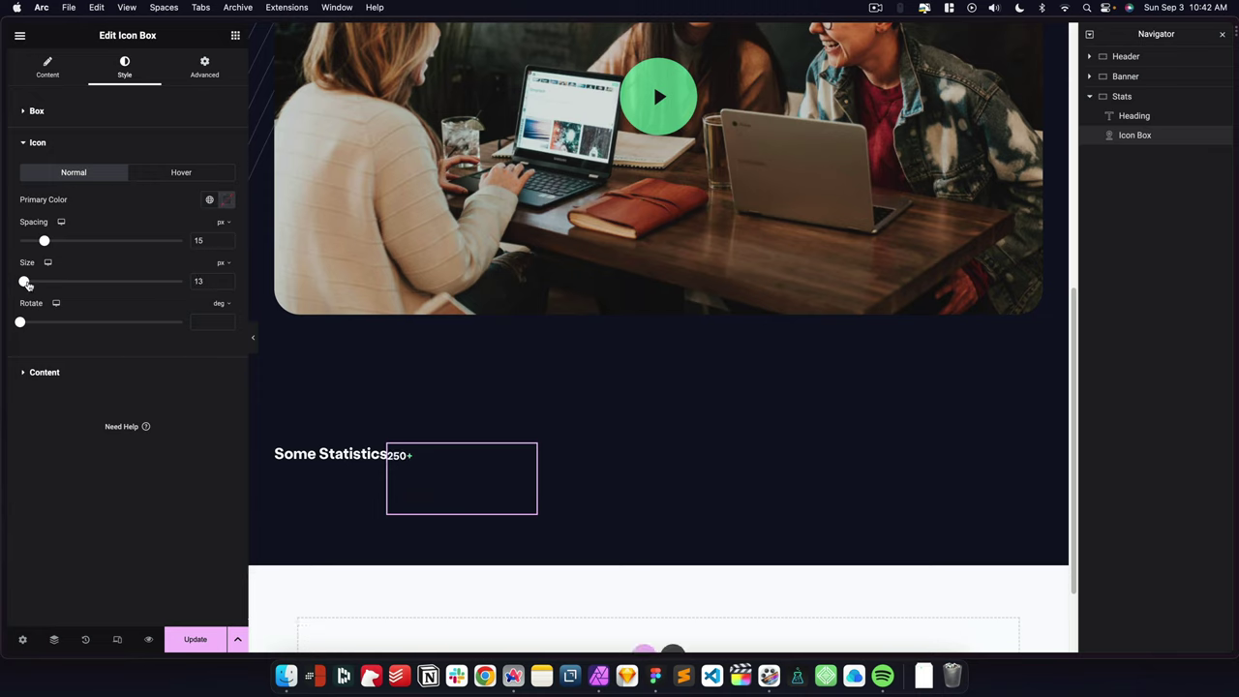
{"action": "left_click_drag", "start_coordinate": [27, 284], "coordinate": [93, 281]}
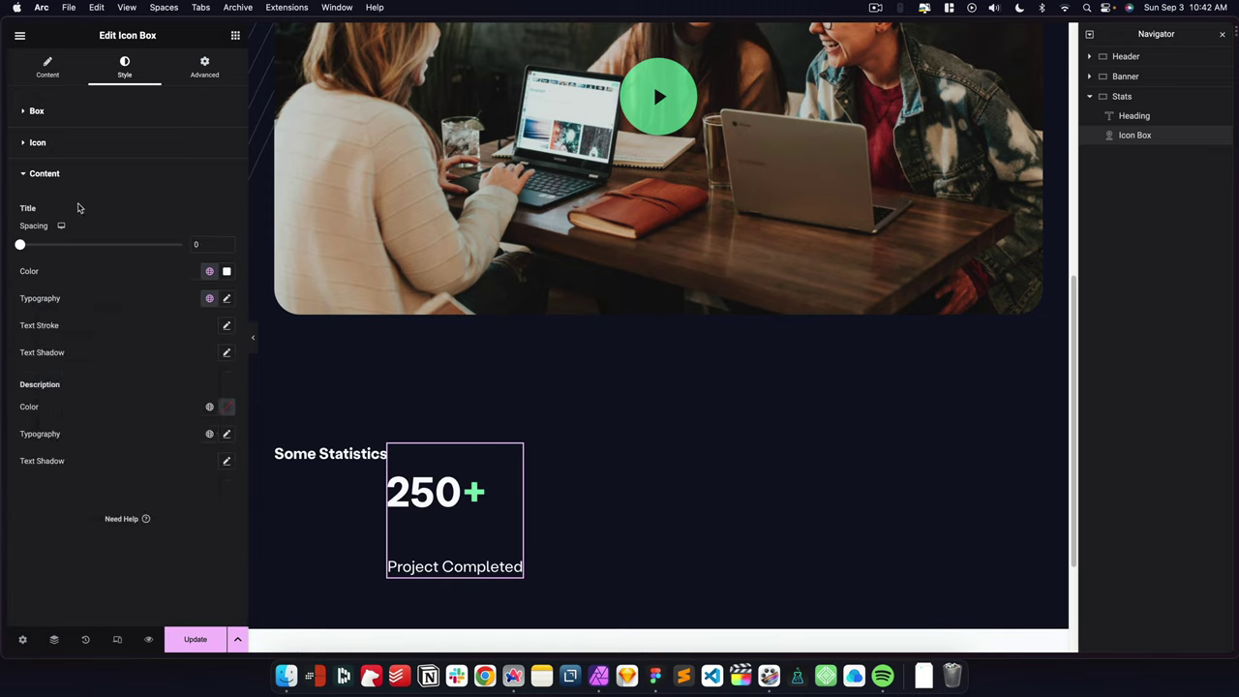
{"action": "right_click", "coordinate": [368, 487]}
{"action": "left_click", "coordinate": [406, 630]}
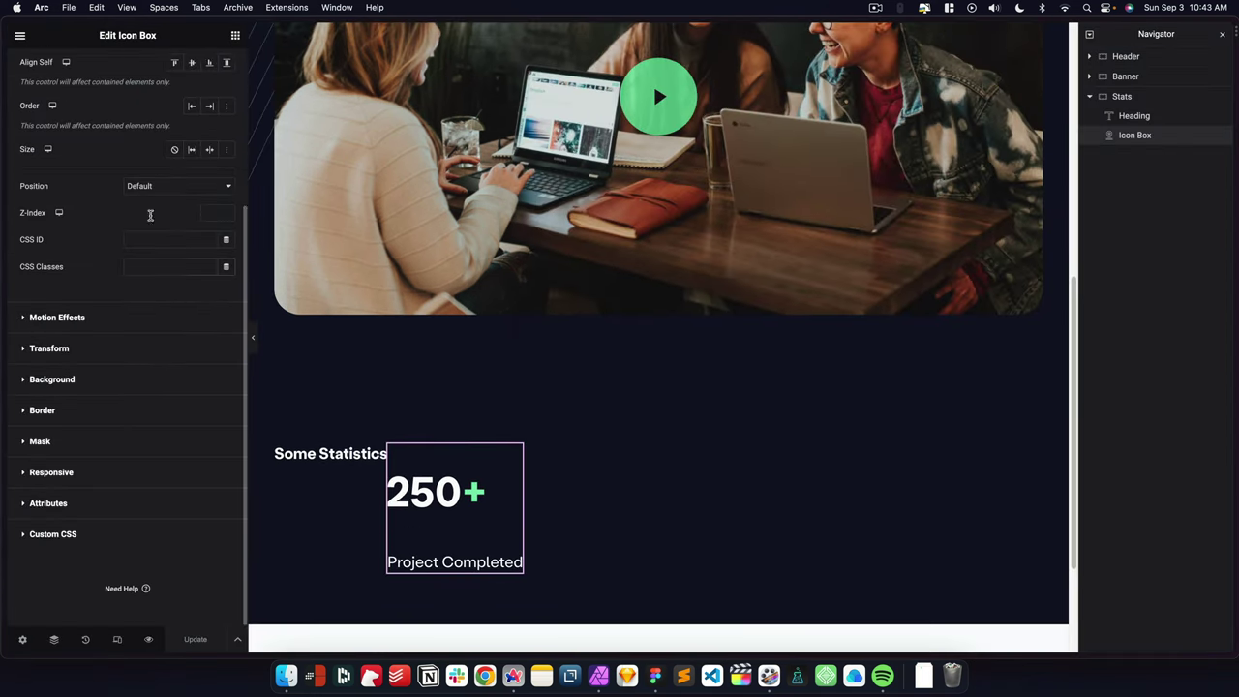
{"action": "left_click", "coordinate": [160, 266]}
{"action": "type", "text": "icon-b0x-svg-fix {"}
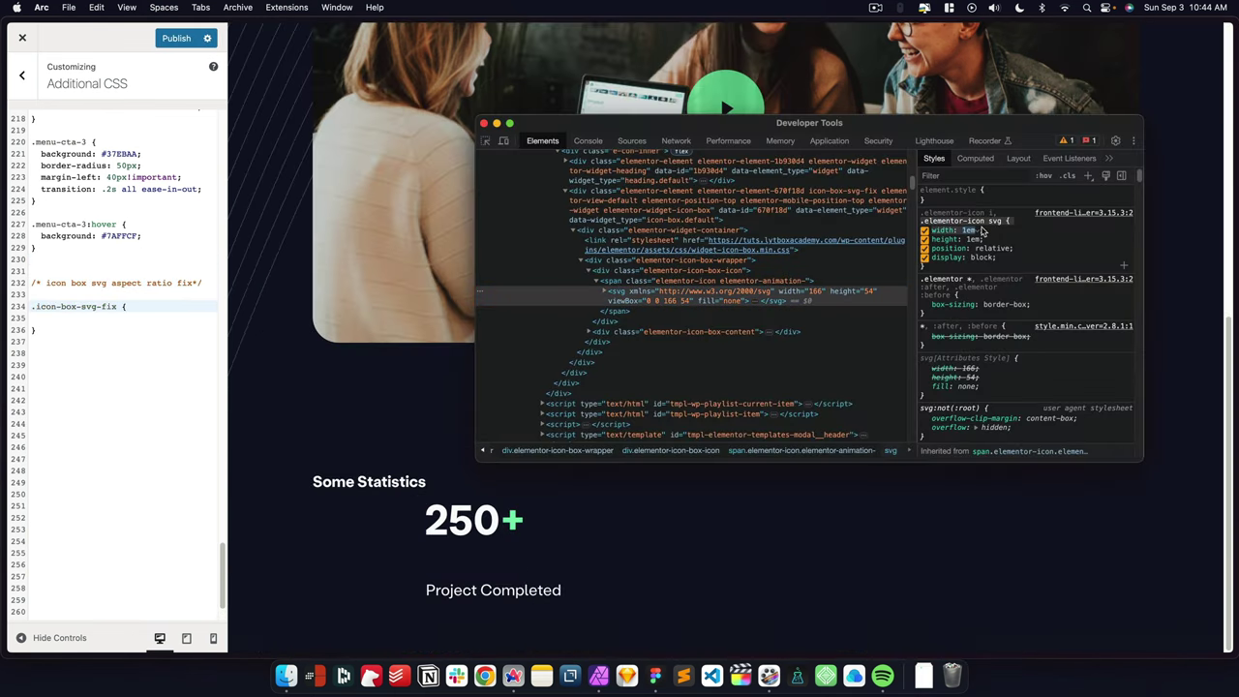
Copy the svg rule from DevTools and set its height to auto in Additional CSS
{"action": "right_click", "coordinate": [983, 230]}
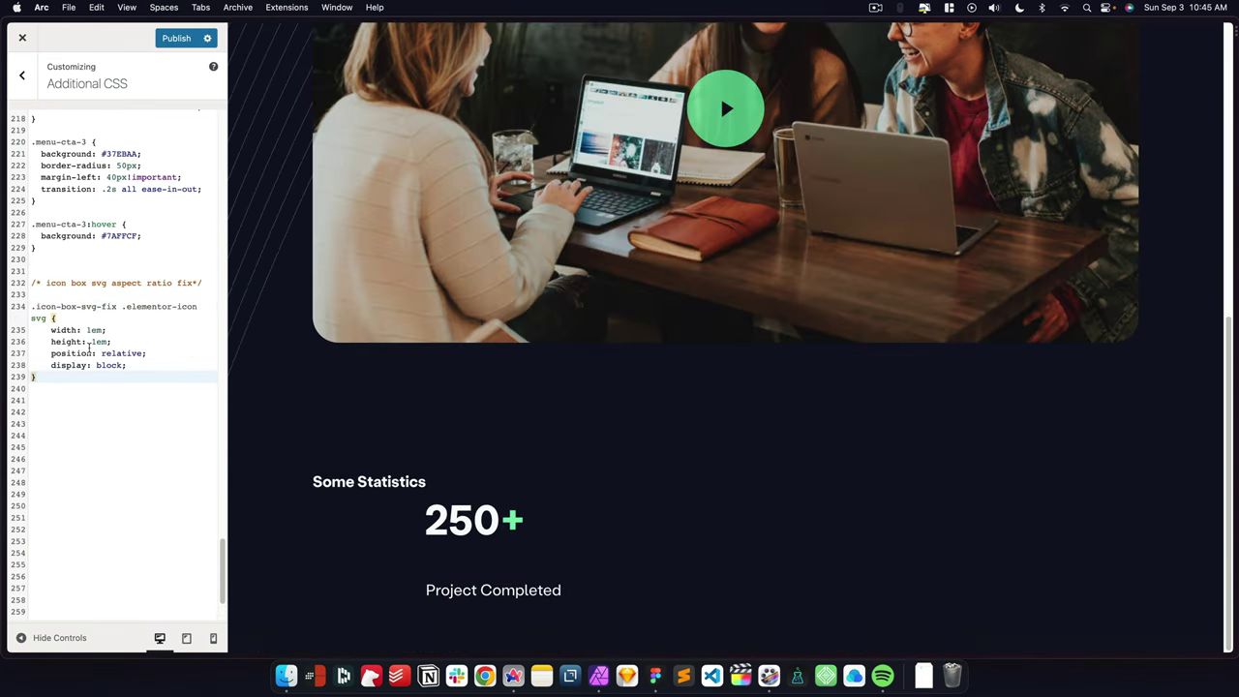
{"action": "type", "text": "auto"}
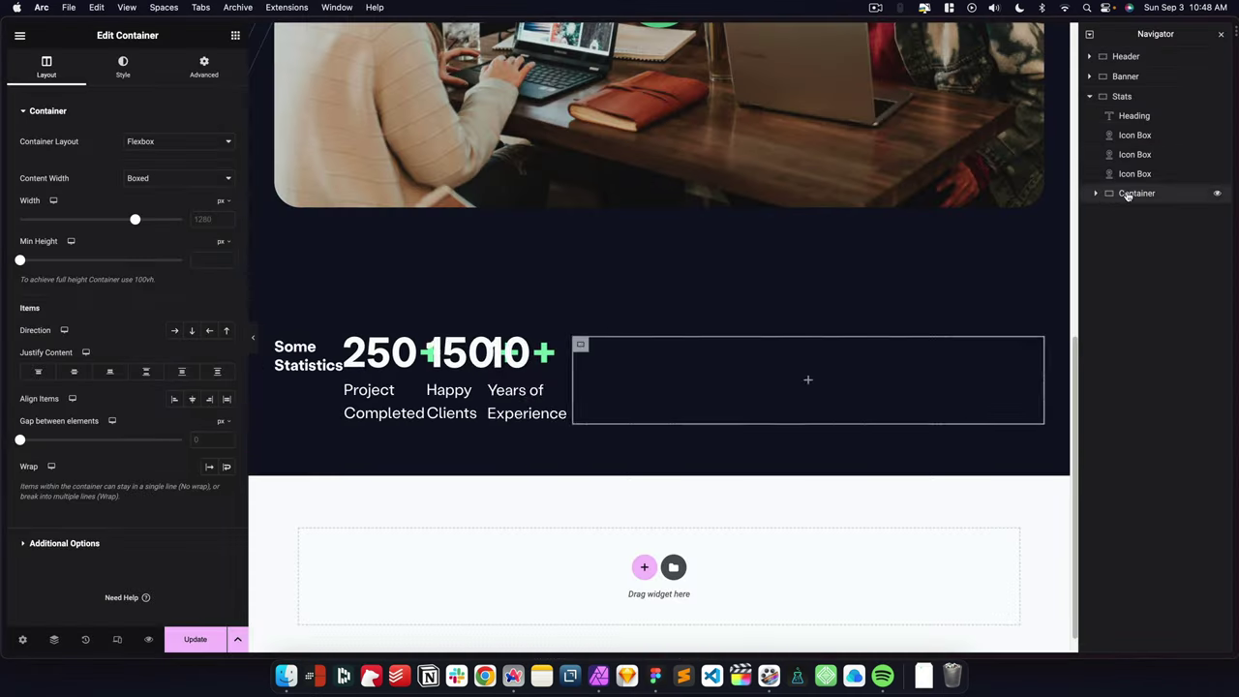
Group the three stat icon boxes in one container and add a container to the right column
{"action": "left_click_drag", "start_coordinate": [1128, 196], "coordinate": [1128, 120]}
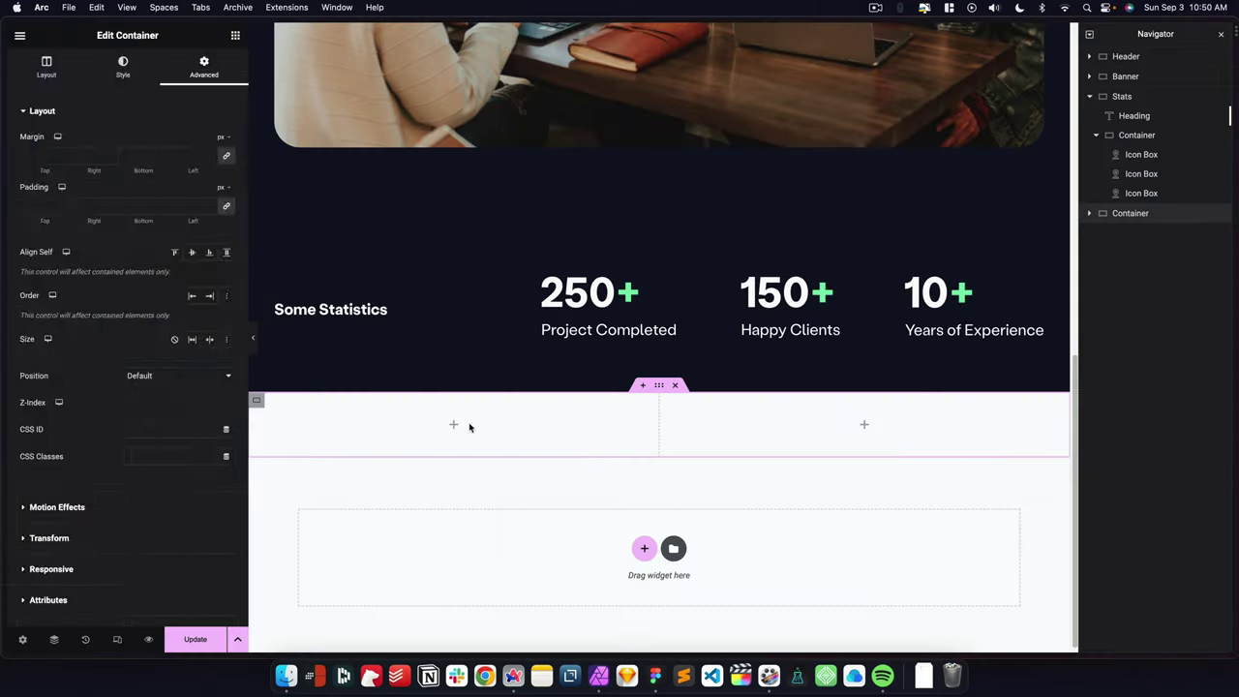
{"action": "left_click_drag", "start_coordinate": [726, 400], "coordinate": [731, 403]}
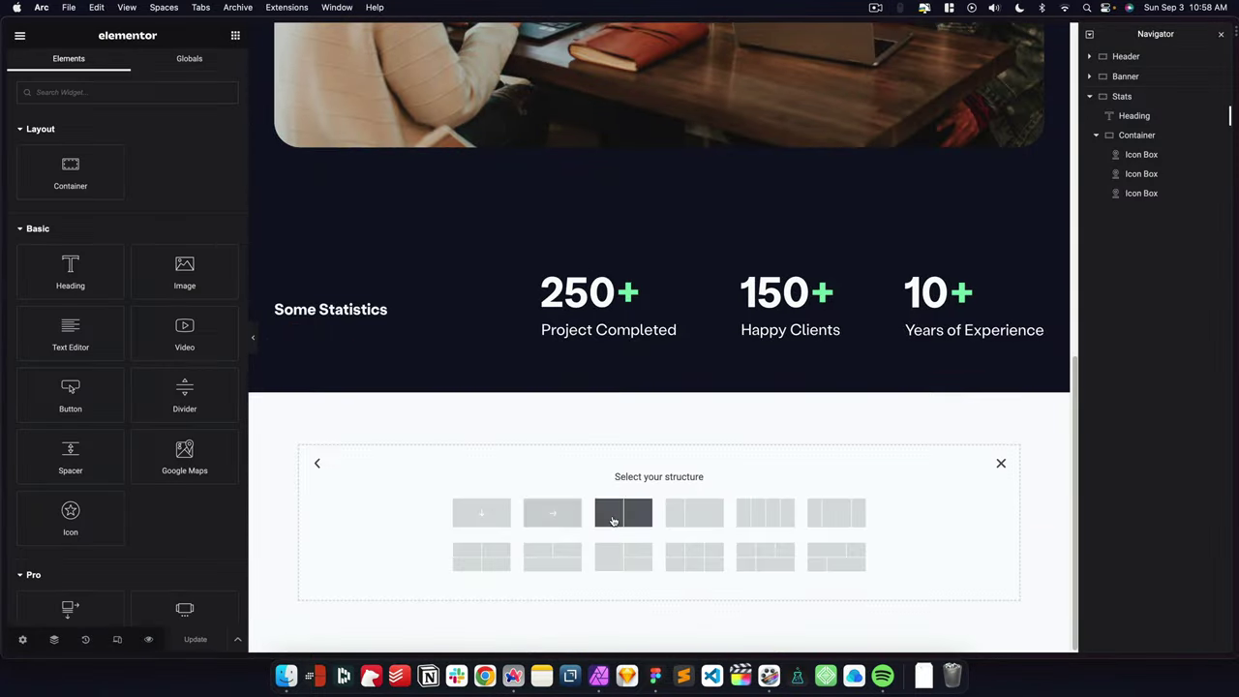
Create a two-column section, give the button the Button Text font and 100px top padding
{"action": "left_click", "coordinate": [613, 520]}
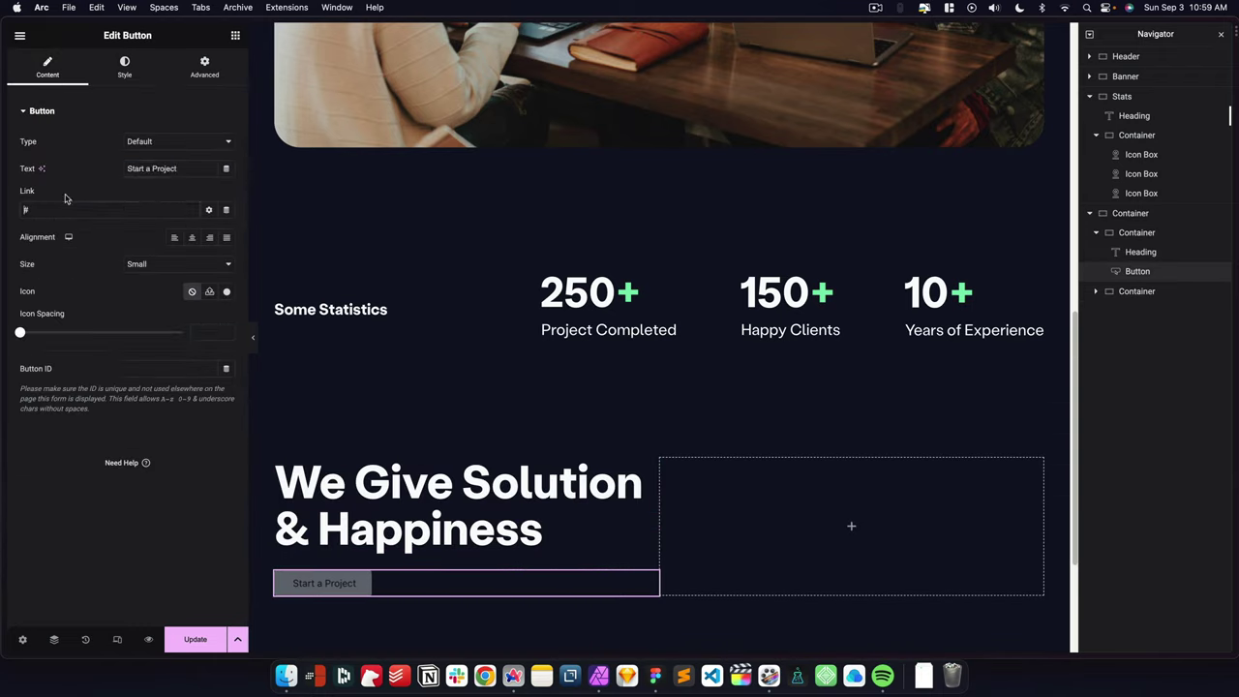
{"action": "left_click", "coordinate": [102, 234]}
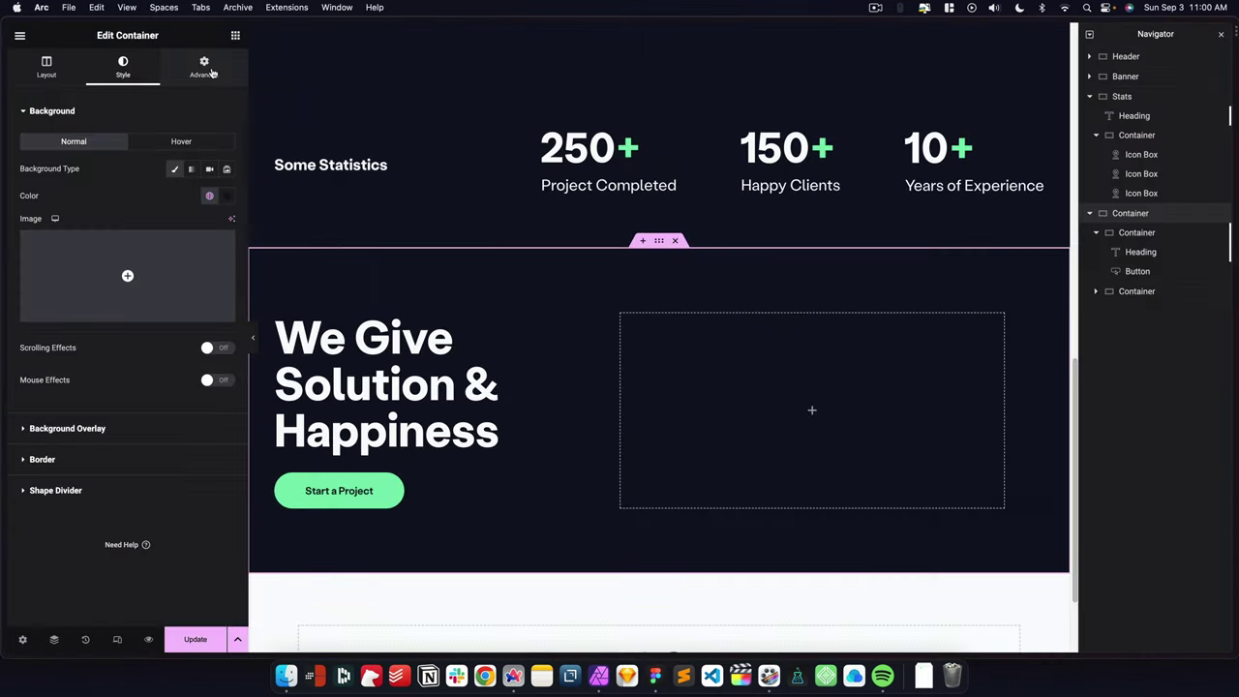
{"action": "type", "text": "100"}
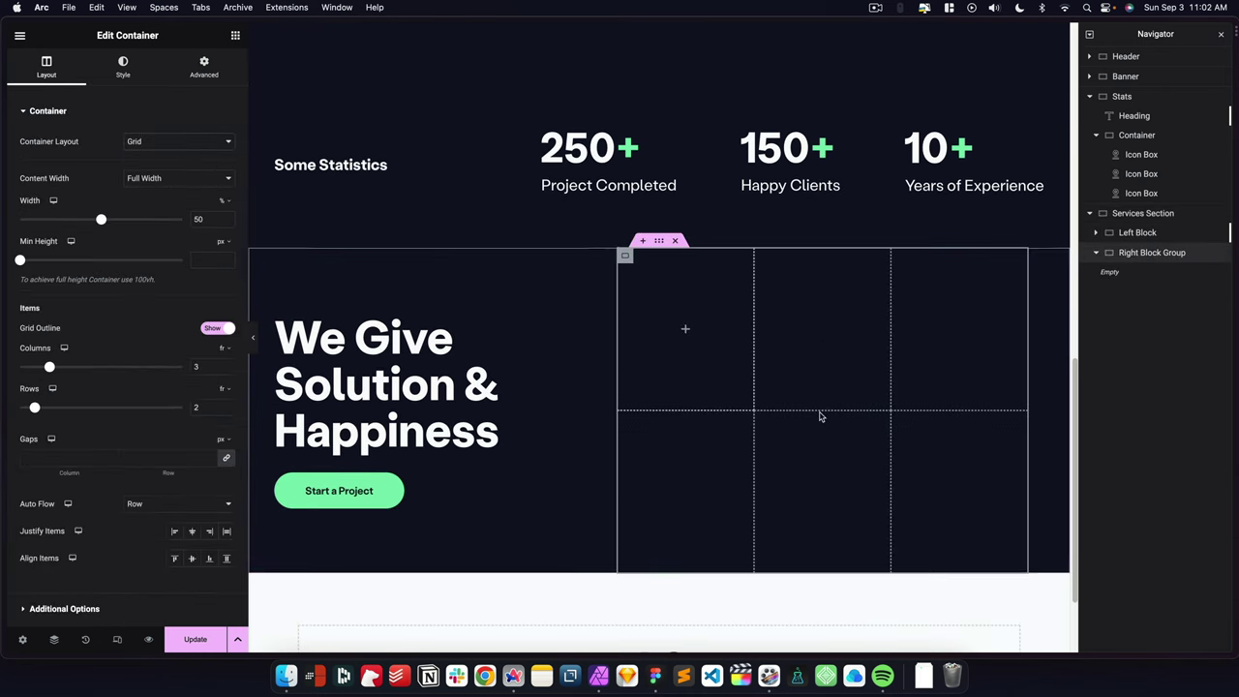
{"action": "left_click", "coordinate": [1132, 213]}
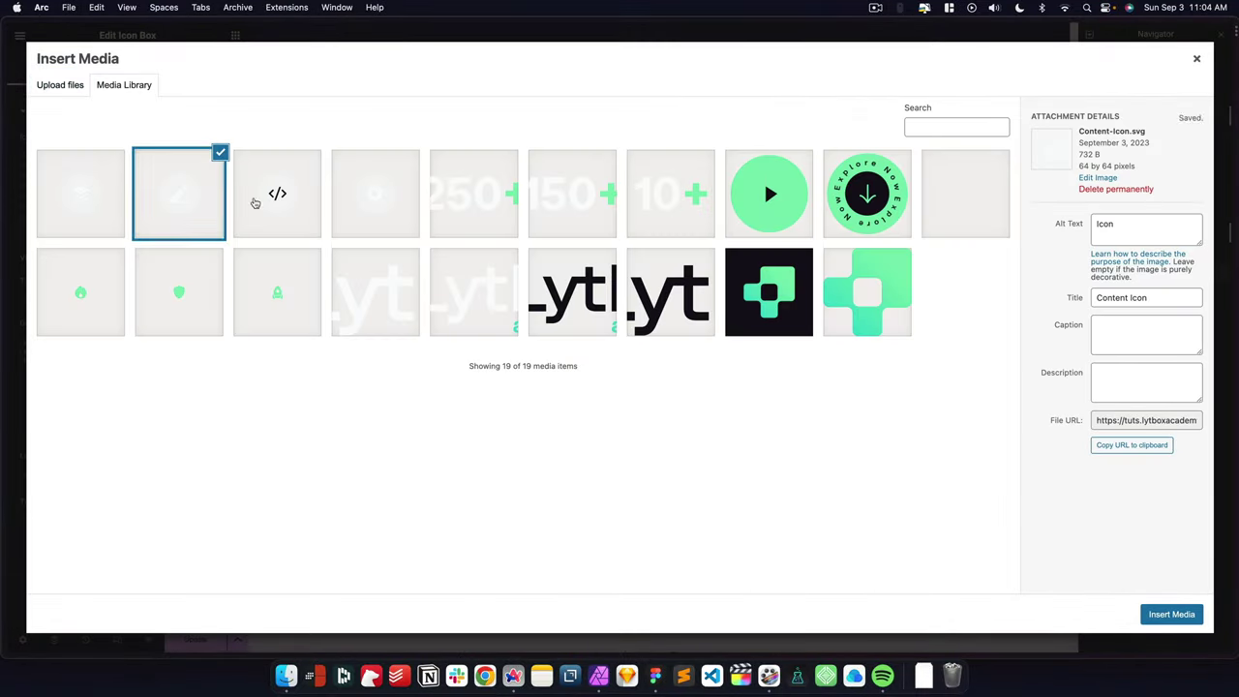
Give the Web Development box the code icon and style it, then inspect the Figma lines layer group
{"action": "left_click", "coordinate": [254, 202]}
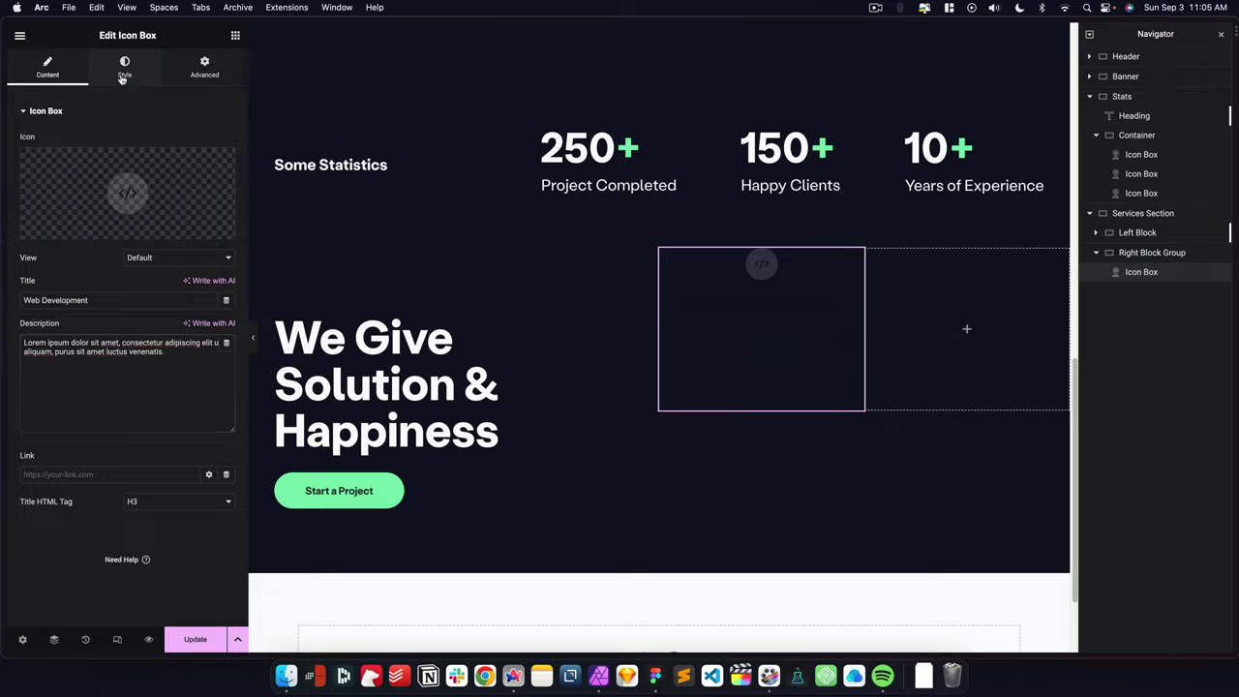
{"action": "left_click", "coordinate": [124, 68]}
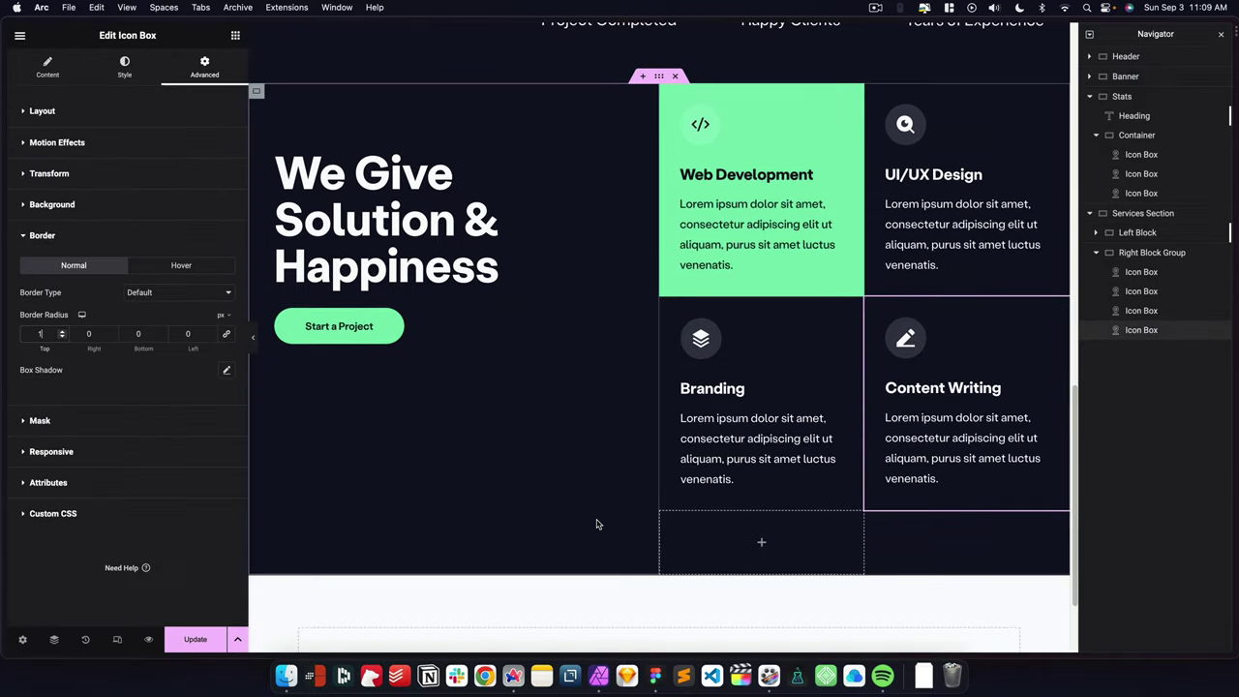
{"action": "left_click", "coordinate": [184, 377]}
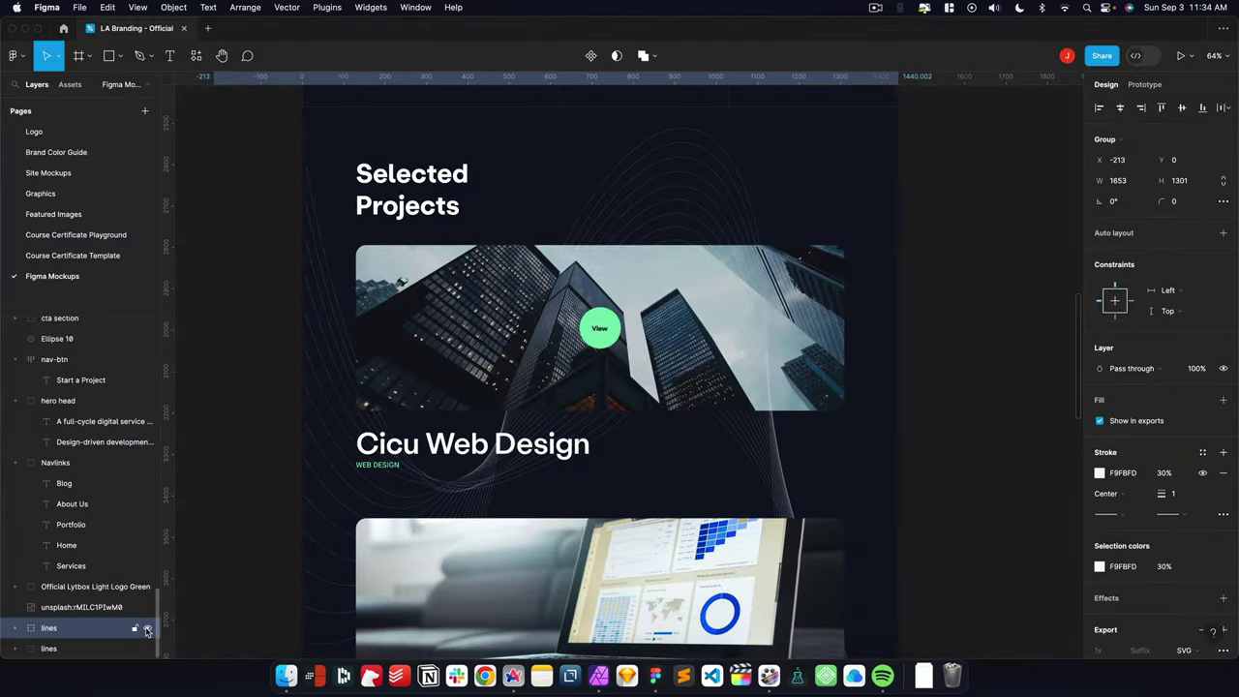
{"action": "right_click", "coordinate": [94, 648]}
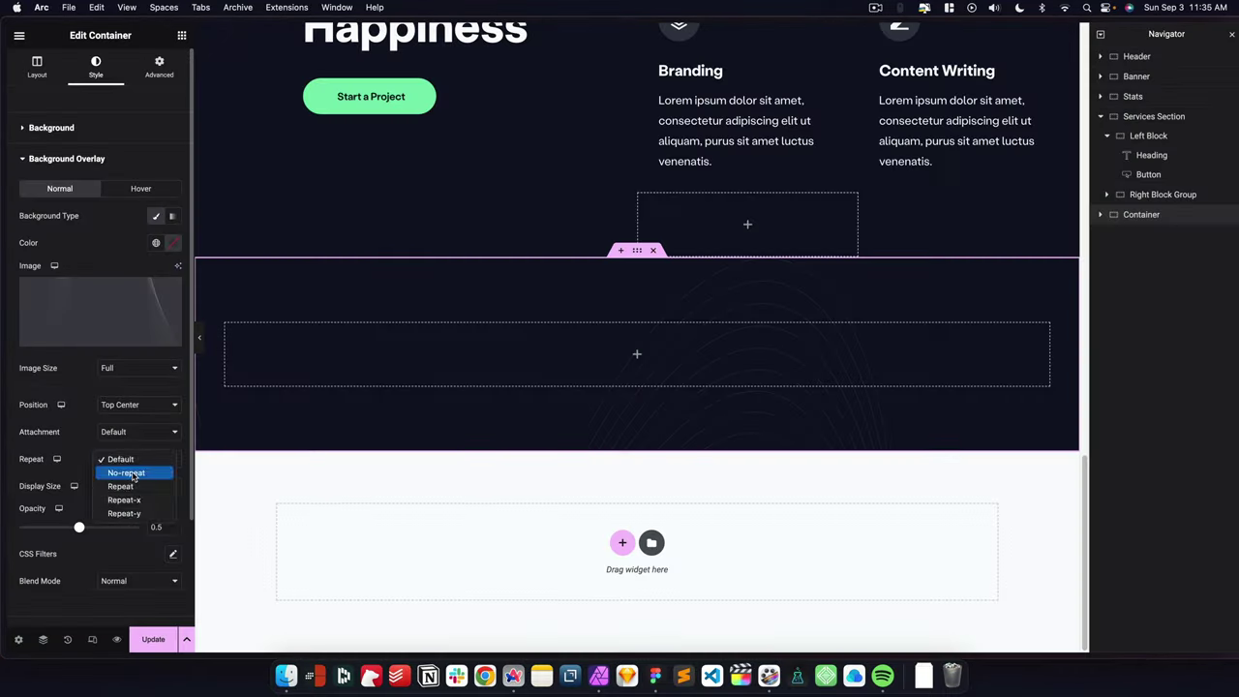
Add a Heading widget to the new container below the Portfolio Section
{"action": "left_click", "coordinate": [126, 472]}
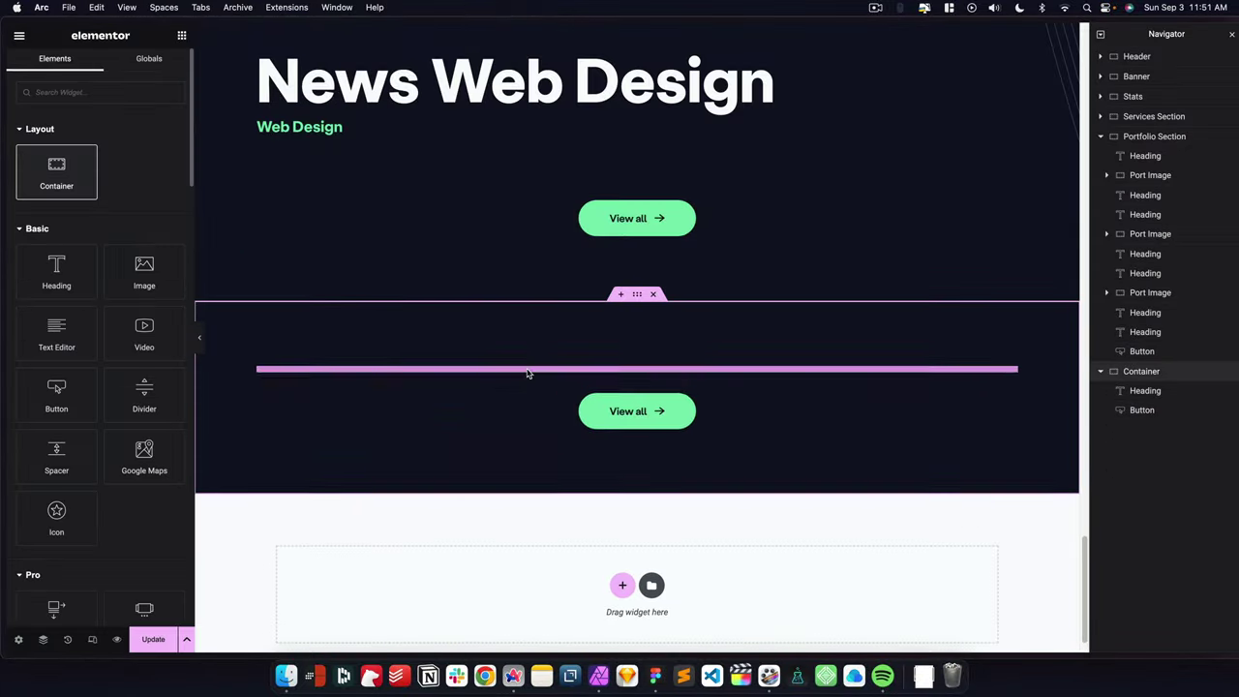
Add a button to the new section and an empty container below the articles heading with rem spacing
{"action": "left_click_drag", "start_coordinate": [528, 372], "coordinate": [741, 390]}
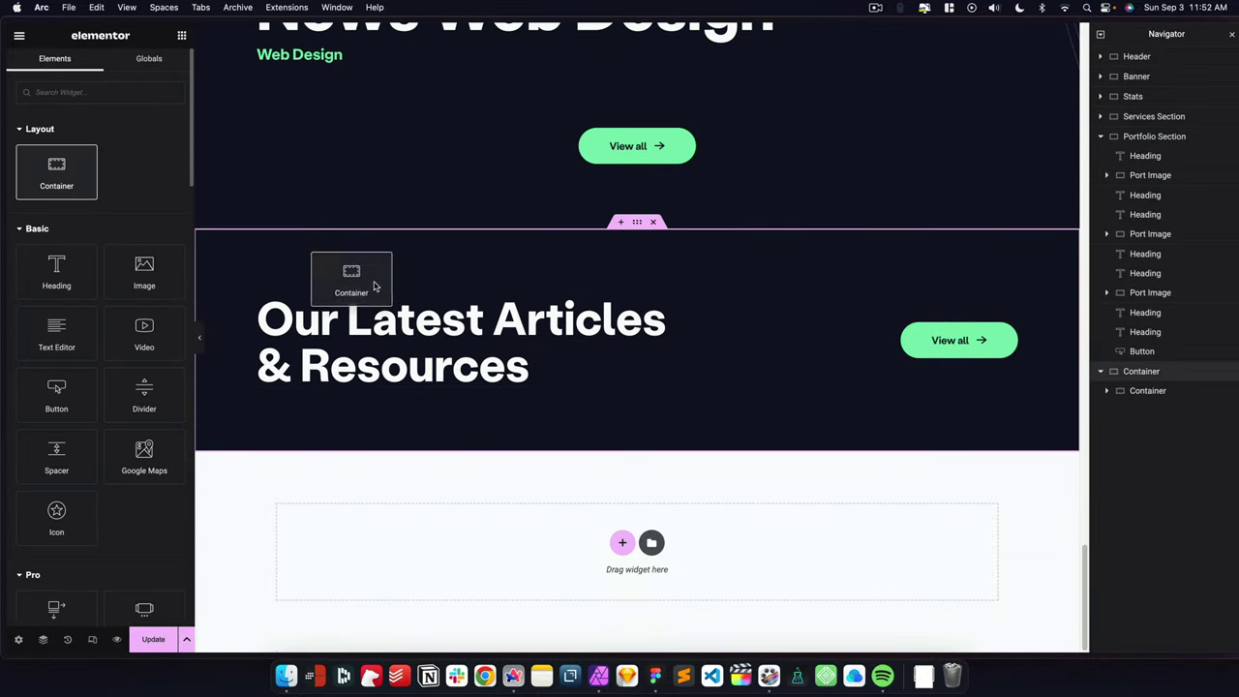
{"action": "left_click_drag", "start_coordinate": [376, 286], "coordinate": [1143, 377]}
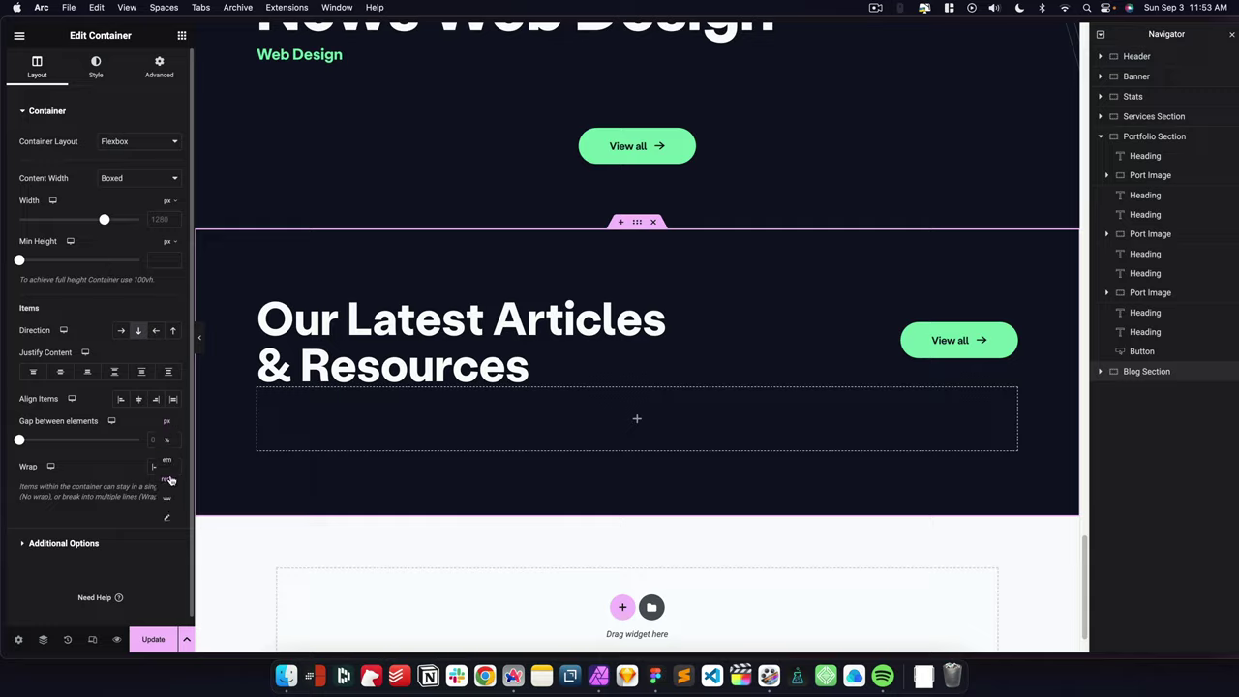
{"action": "left_click", "coordinate": [169, 480]}
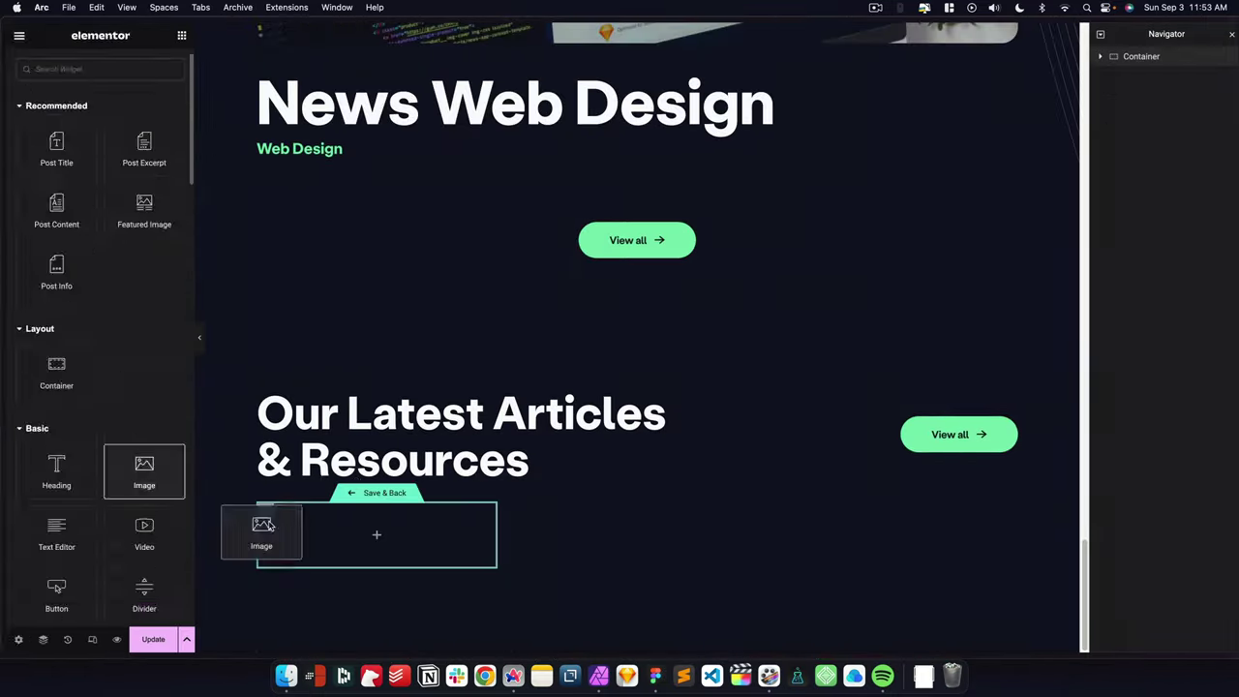
Arrange the blog card widgets and push the date to the right edge of the Read More row
{"action": "left_click_drag", "start_coordinate": [271, 526], "coordinate": [377, 534]}
{"action": "left_click_drag", "start_coordinate": [56, 492], "coordinate": [300, 561]}
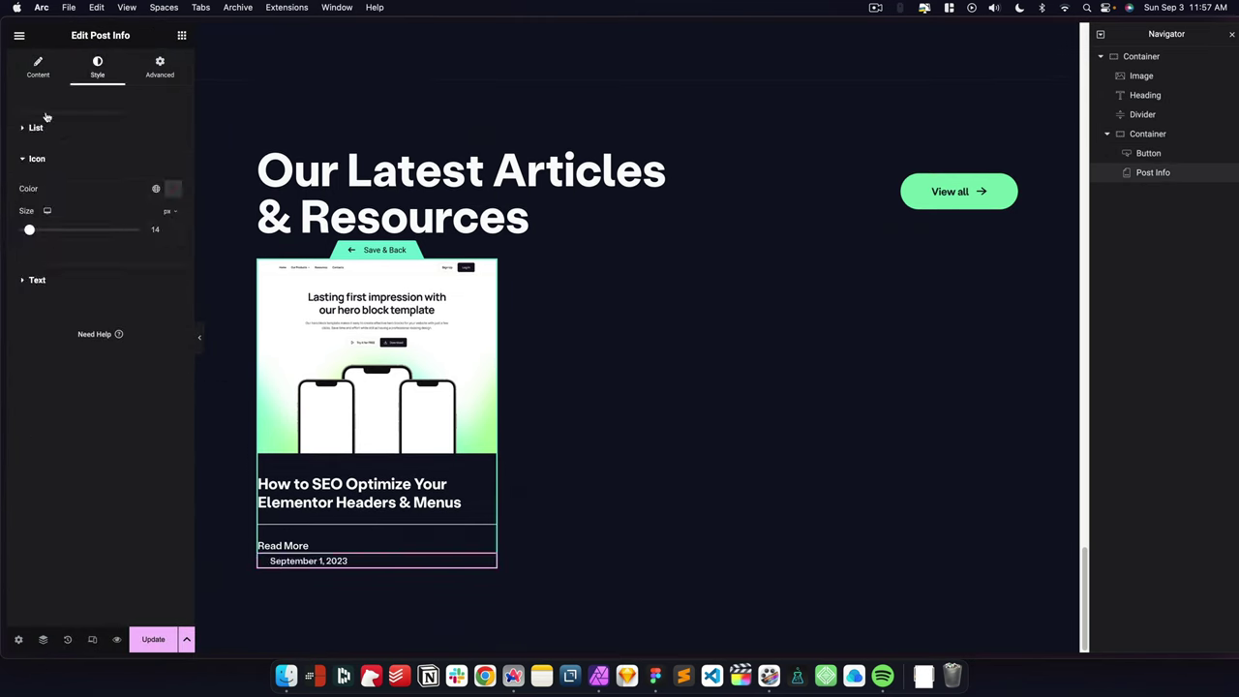
{"action": "left_click", "coordinate": [1147, 134]}
{"action": "left_click", "coordinate": [113, 371]}
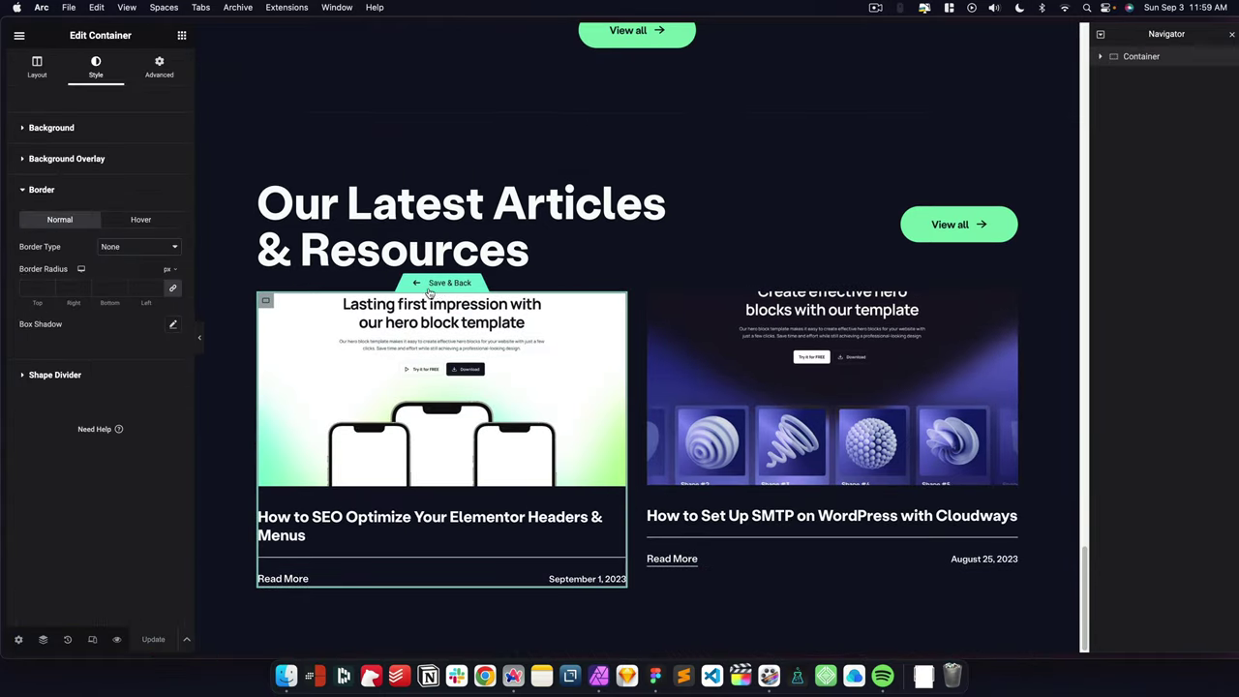
Save the blog card template, return to the page and duplicate the posts grid container
{"action": "left_click", "coordinate": [430, 292]}
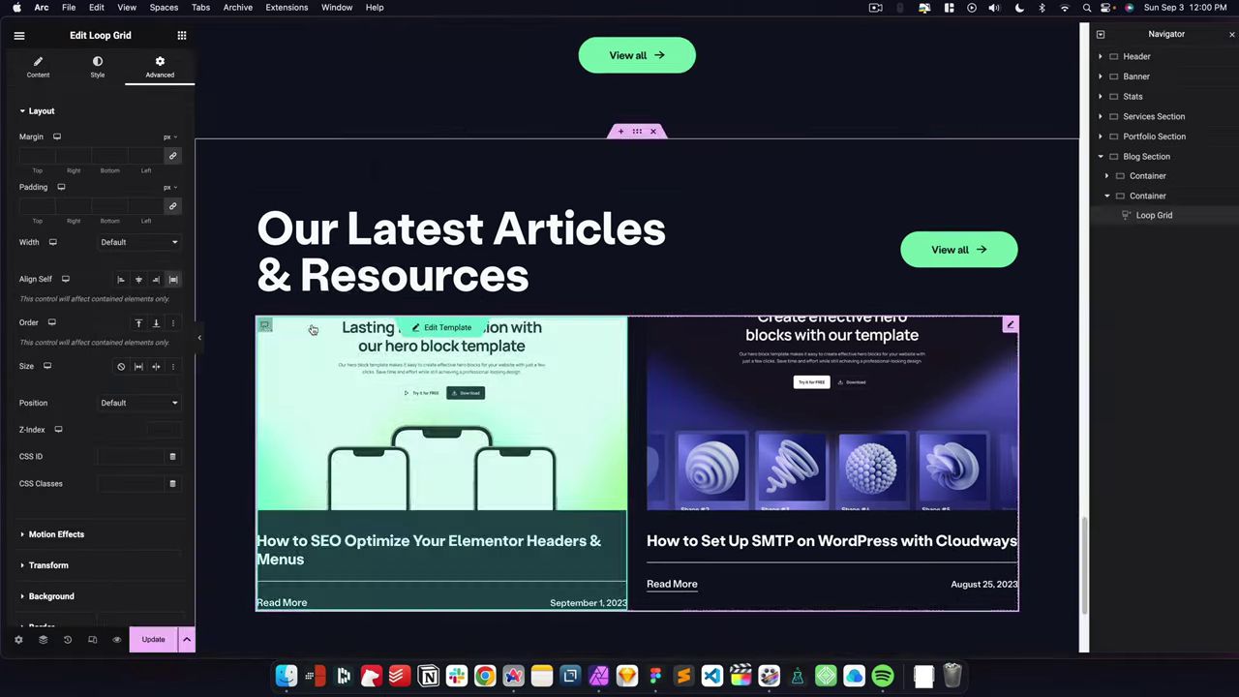
{"action": "left_click", "coordinate": [232, 372]}
{"action": "mouse_move", "coordinate": [637, 463]}
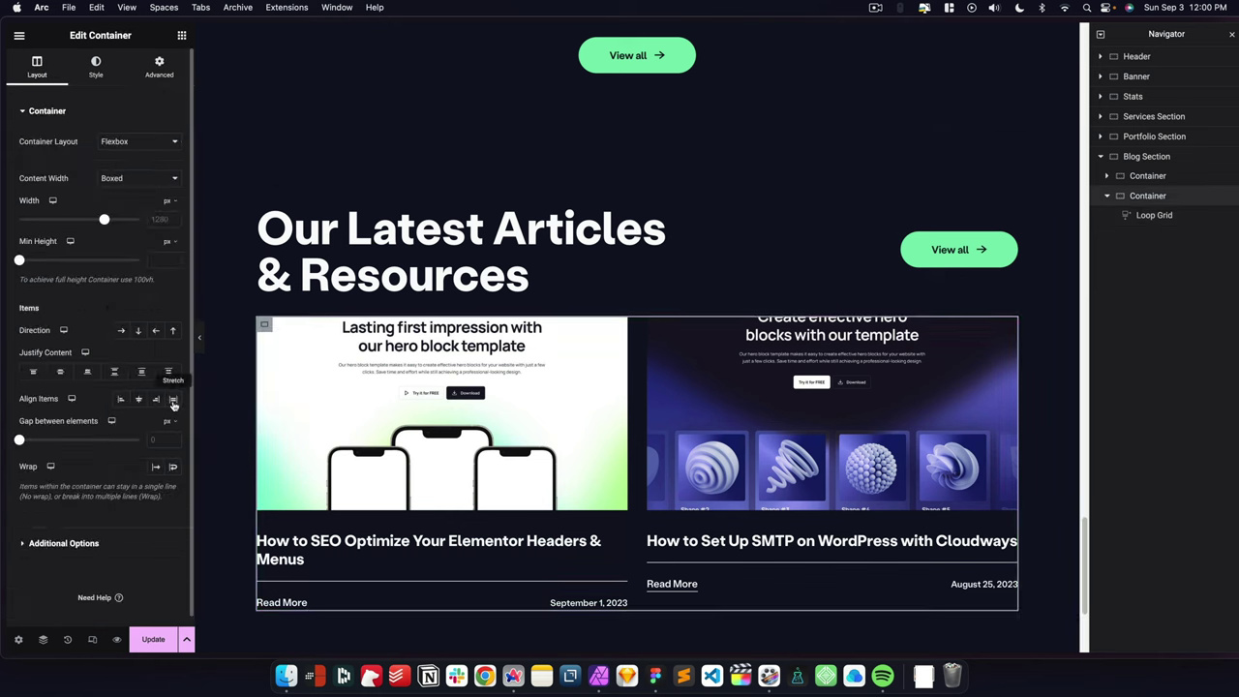
{"action": "key", "text": "super+d"}
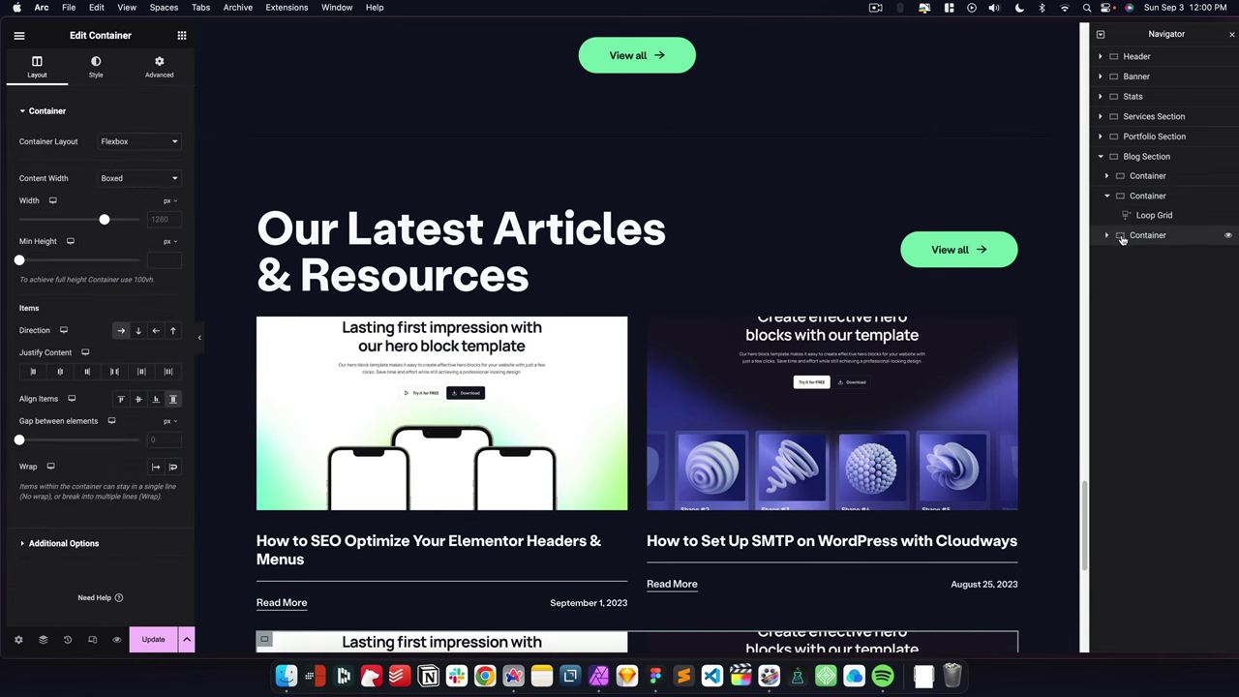
{"action": "left_click", "coordinate": [1147, 215]}
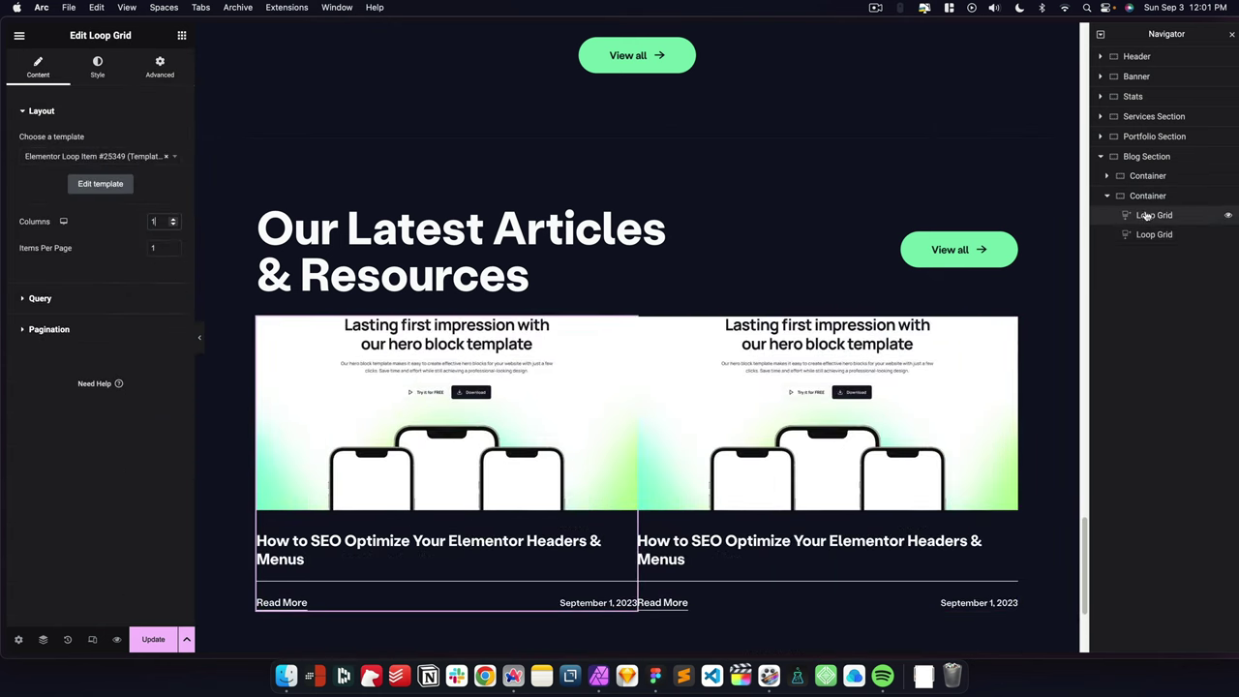
{"action": "left_click", "coordinate": [1147, 196]}
Delete the extra Loop Grid so one posts grid remains, then enter 0 in a setting
{"action": "left_click", "coordinate": [1139, 195]}
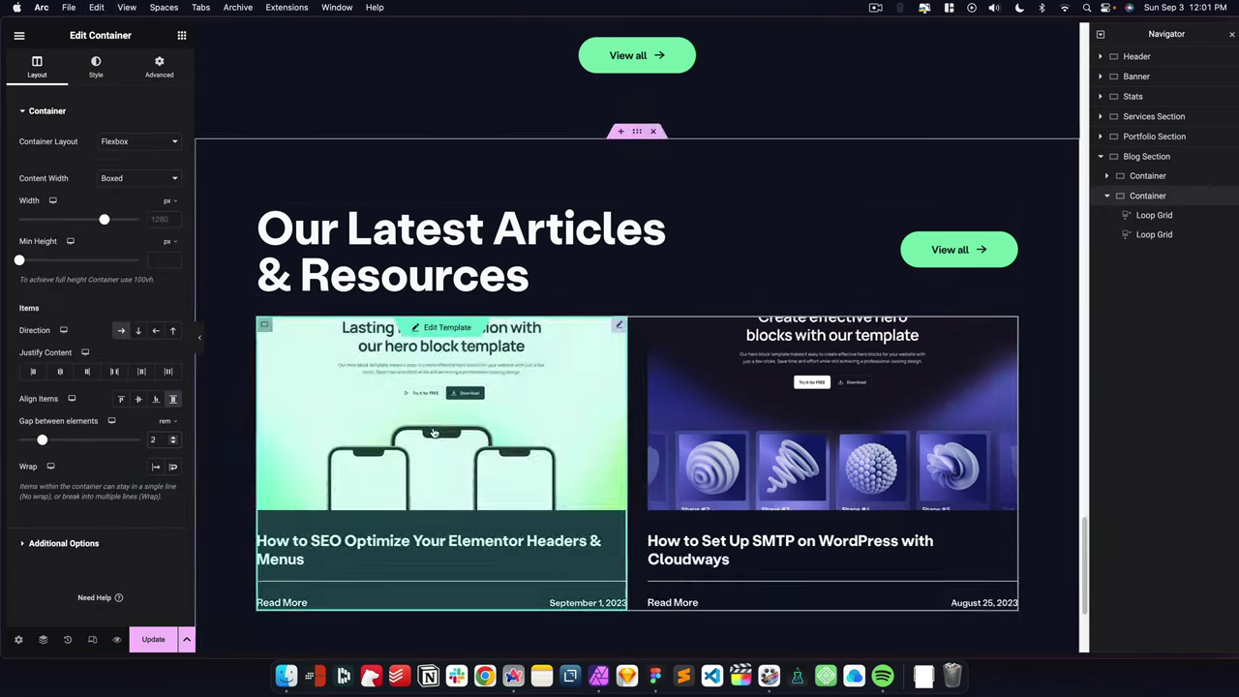
{"action": "right_click", "coordinate": [1153, 234]}
{"action": "left_click", "coordinate": [1147, 438]}
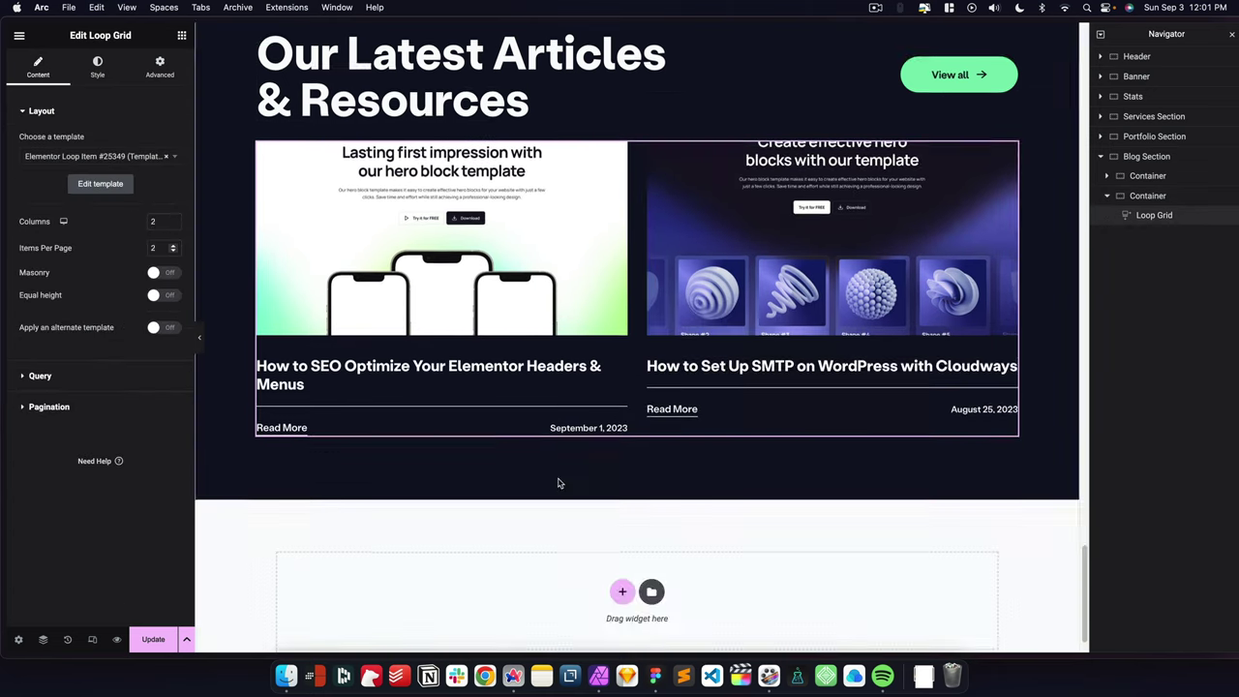
{"action": "type", "text": "40"}
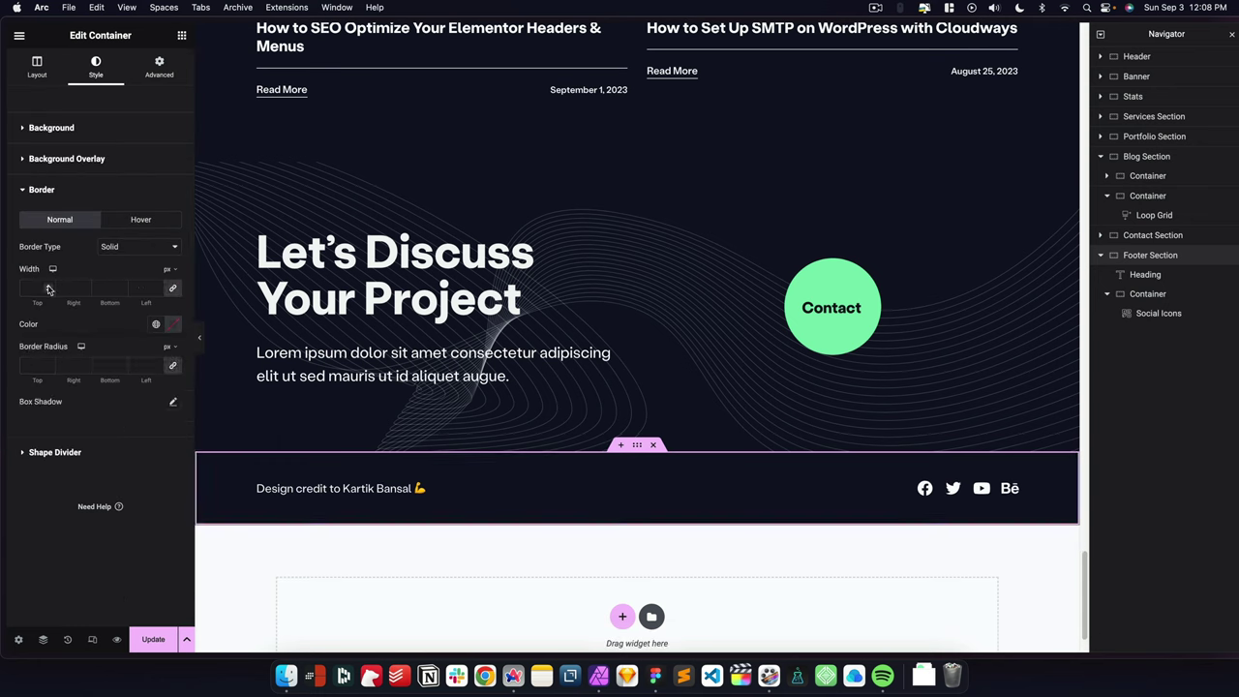
Preview the Lytbox landing page live and scroll through it to compare against the Figma mockup
{"action": "left_click", "coordinate": [117, 639]}
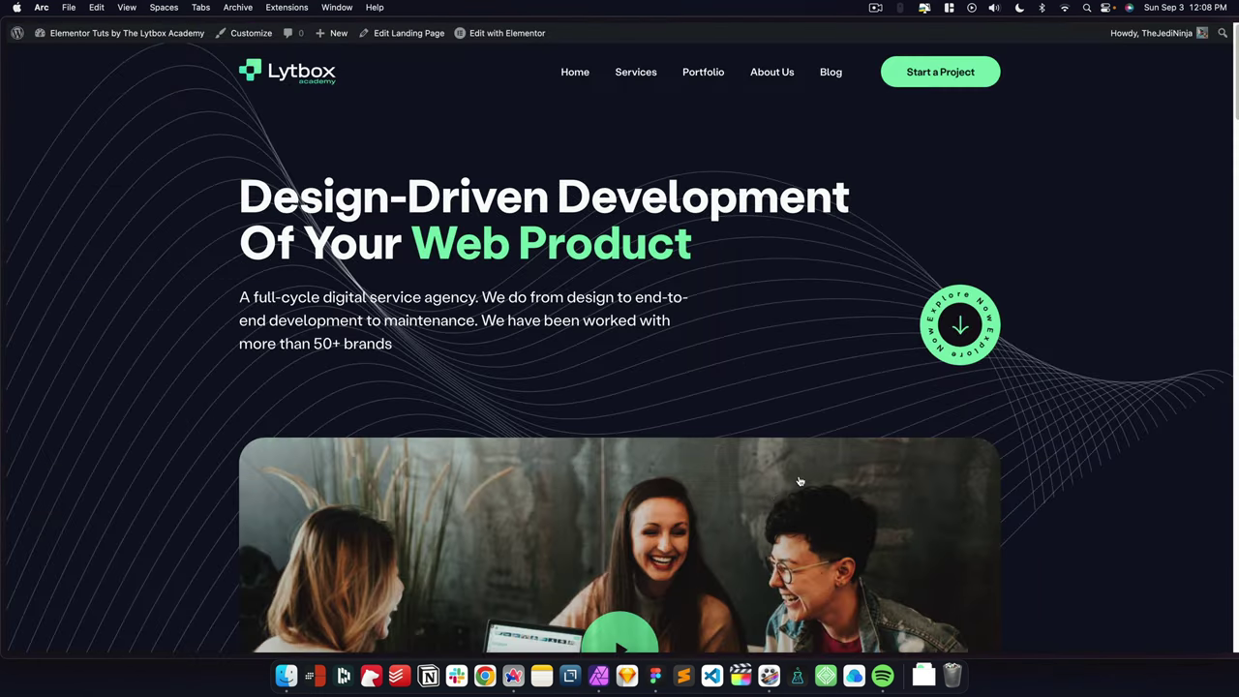
{"action": "scroll", "coordinate": [810, 434], "scroll_direction": "down", "scroll_amount": 3, "text": "ctrl"}
{"action": "scroll", "coordinate": [813, 440], "scroll_direction": "up", "scroll_amount": 10}
{"action": "scroll", "coordinate": [811, 444], "scroll_direction": "right", "scroll_amount": 3}
{"action": "scroll", "coordinate": [798, 445], "scroll_direction": "up", "scroll_amount": 10}
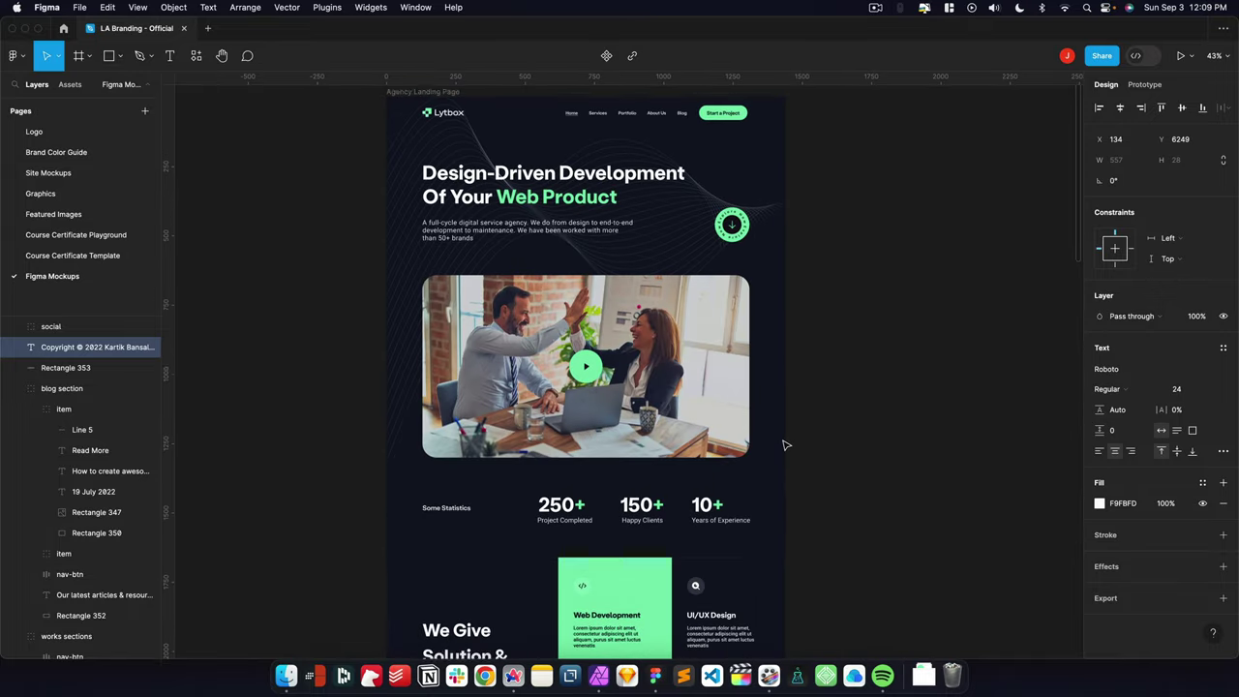
{"action": "scroll", "coordinate": [785, 446], "scroll_direction": "up", "scroll_amount": 2}
{"action": "scroll", "coordinate": [785, 446], "scroll_direction": "down", "scroll_amount": 1}
{"action": "scroll", "coordinate": [785, 445], "scroll_direction": "down", "scroll_amount": 5}
{"action": "scroll", "coordinate": [785, 445], "scroll_direction": "down", "scroll_amount": 1}
{"action": "scroll", "coordinate": [785, 445], "scroll_direction": "down", "scroll_amount": 4}
{"action": "scroll", "coordinate": [785, 445], "scroll_direction": "down", "scroll_amount": 5}
{"action": "scroll", "coordinate": [785, 445], "scroll_direction": "down", "scroll_amount": 2}
{"action": "scroll", "coordinate": [785, 445], "scroll_direction": "down", "scroll_amount": 2}
{"action": "scroll", "coordinate": [785, 446], "scroll_direction": "down", "scroll_amount": 4}
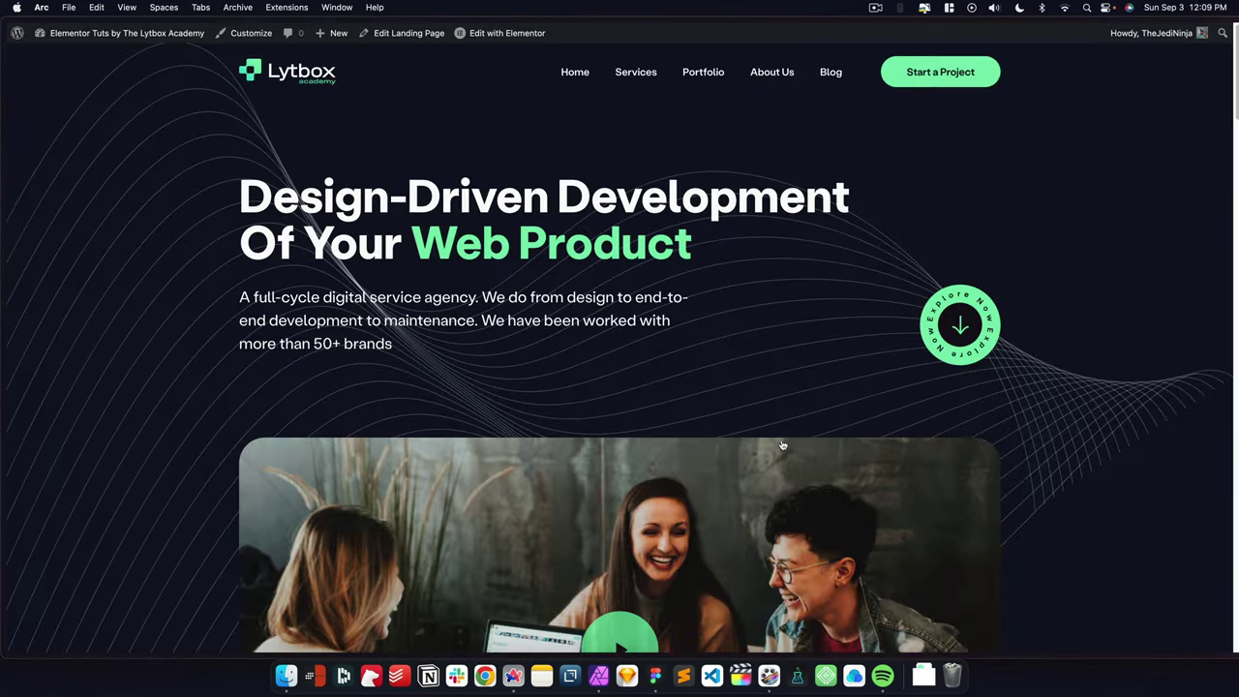
{"action": "scroll", "coordinate": [782, 446], "scroll_direction": "down", "scroll_amount": 1}
{"action": "scroll", "coordinate": [782, 445], "scroll_direction": "down", "scroll_amount": 3}
{"action": "scroll", "coordinate": [782, 445], "scroll_direction": "down", "scroll_amount": 5}
{"action": "scroll", "coordinate": [784, 446], "scroll_direction": "down", "scroll_amount": 3}
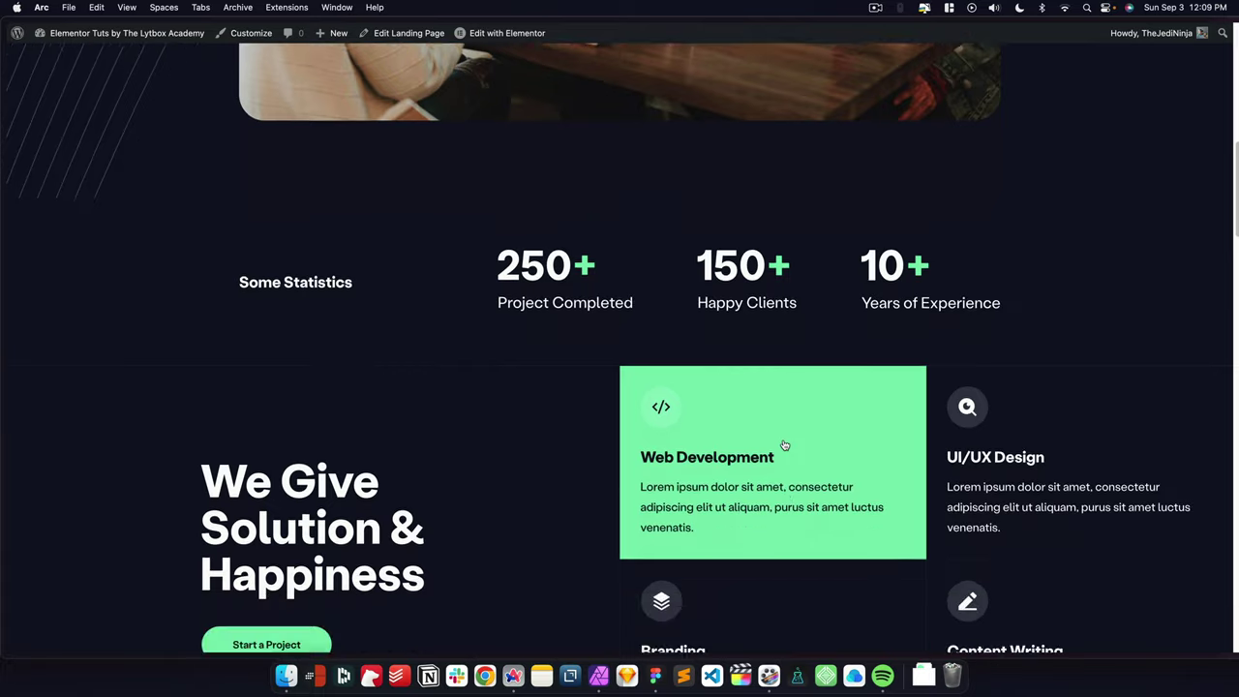
{"action": "scroll", "coordinate": [784, 445], "scroll_direction": "down", "scroll_amount": 1}
{"action": "scroll", "coordinate": [784, 445], "scroll_direction": "down", "scroll_amount": 4}
{"action": "scroll", "coordinate": [784, 445], "scroll_direction": "down", "scroll_amount": 1}
{"action": "scroll", "coordinate": [785, 446], "scroll_direction": "down", "scroll_amount": 2}
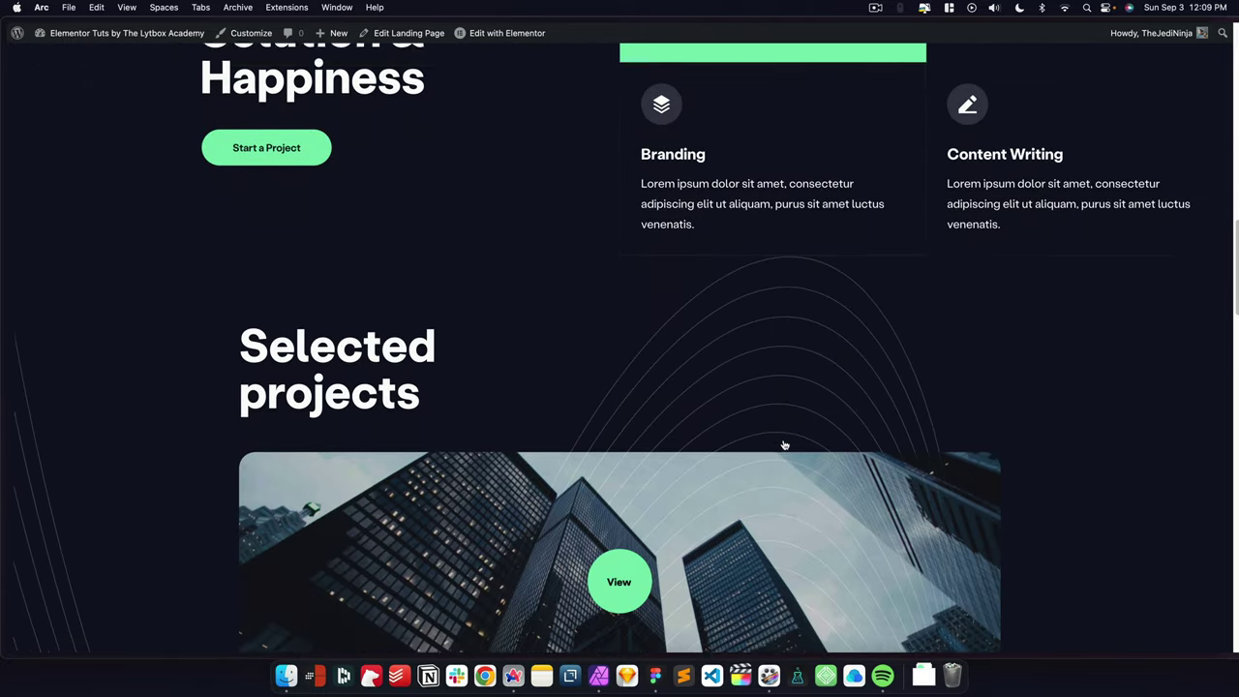
{"action": "scroll", "coordinate": [785, 443], "scroll_direction": "down", "scroll_amount": 3}
{"action": "scroll", "coordinate": [785, 444], "scroll_direction": "down", "scroll_amount": 2}
{"action": "scroll", "coordinate": [784, 445], "scroll_direction": "down", "scroll_amount": 5}
{"action": "scroll", "coordinate": [784, 444], "scroll_direction": "down", "scroll_amount": 3}
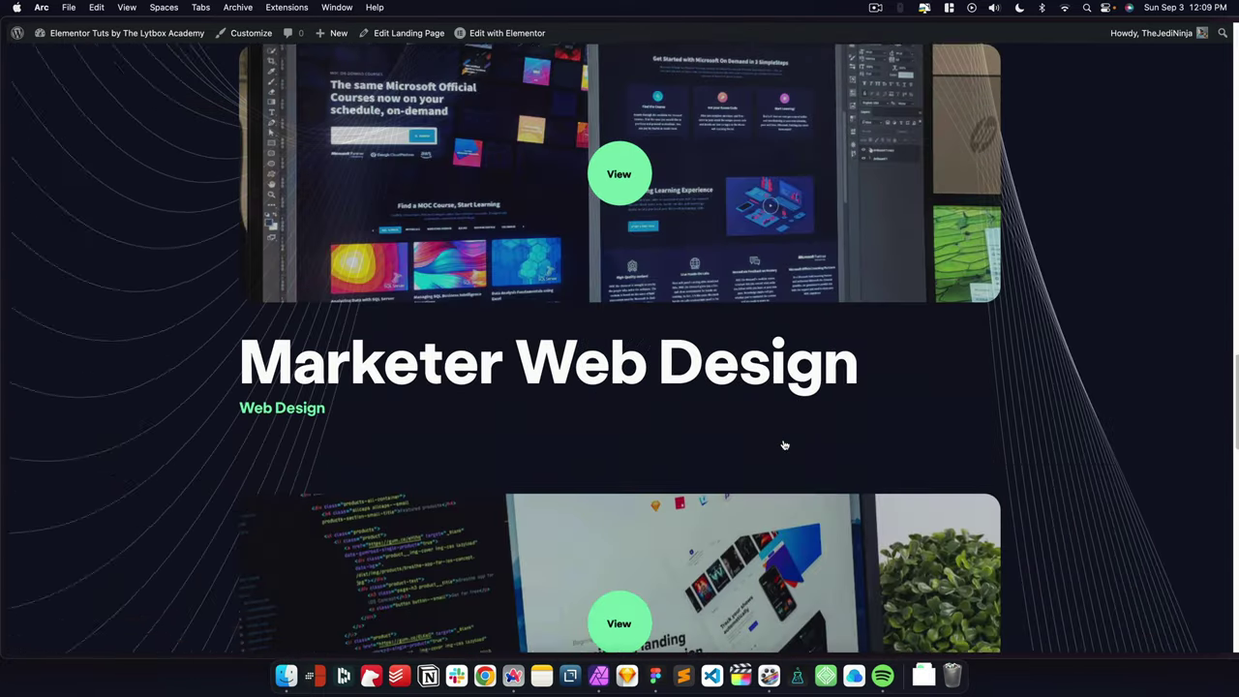
{"action": "scroll", "coordinate": [784, 444], "scroll_direction": "down", "scroll_amount": 2}
{"action": "scroll", "coordinate": [784, 444], "scroll_direction": "down", "scroll_amount": 4}
{"action": "scroll", "coordinate": [784, 444], "scroll_direction": "down", "scroll_amount": 3}
{"action": "scroll", "coordinate": [784, 444], "scroll_direction": "down", "scroll_amount": 3}
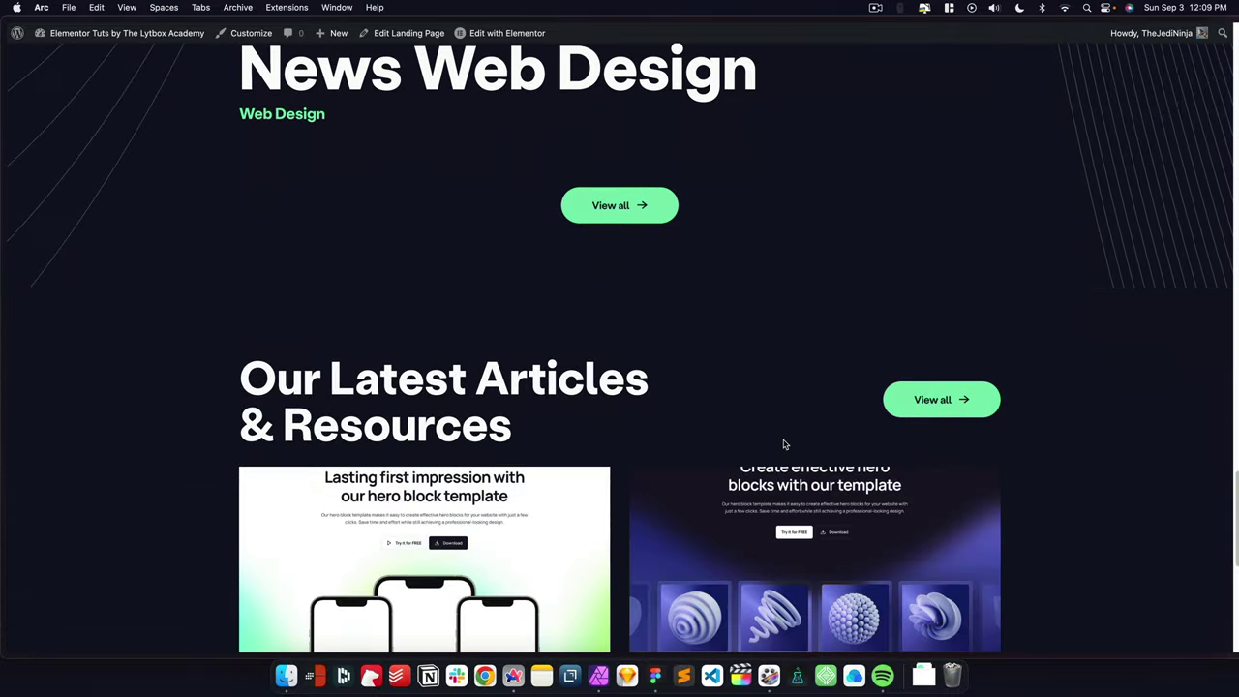
{"action": "scroll", "coordinate": [784, 444], "scroll_direction": "down", "scroll_amount": 1}
{"action": "scroll", "coordinate": [784, 444], "scroll_direction": "down", "scroll_amount": 1}
{"action": "scroll", "coordinate": [784, 444], "scroll_direction": "down", "scroll_amount": 3}
{"action": "scroll", "coordinate": [785, 444], "scroll_direction": "down", "scroll_amount": 3}
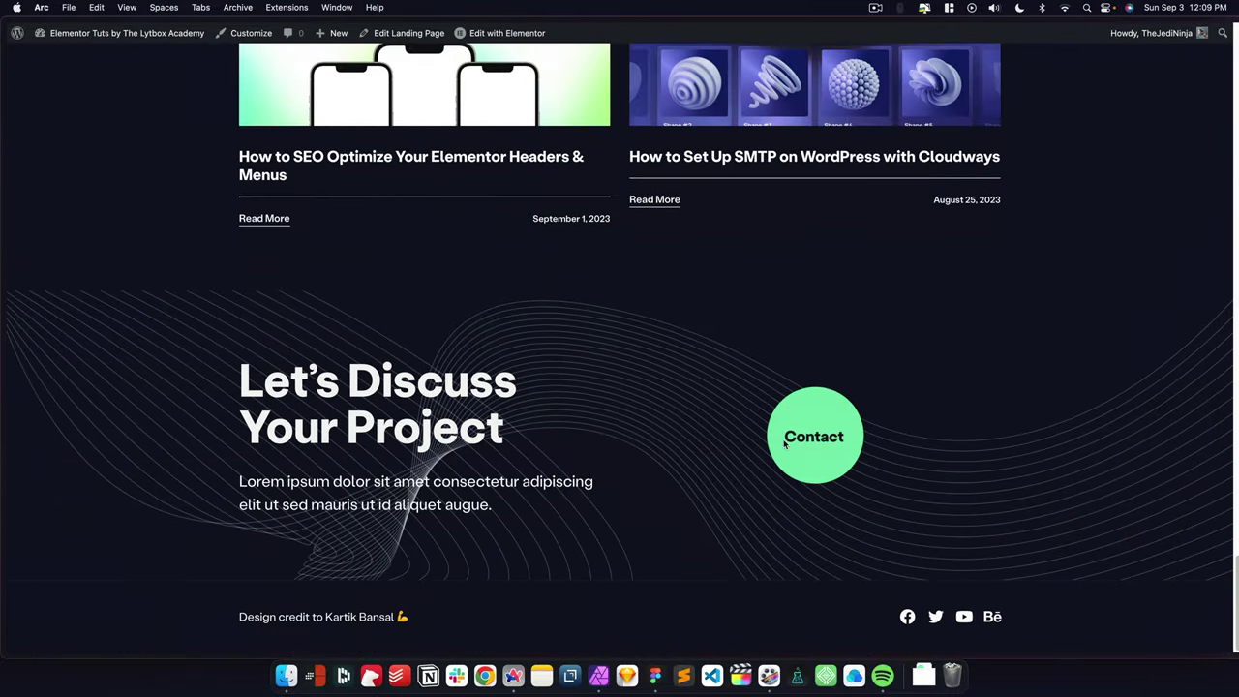